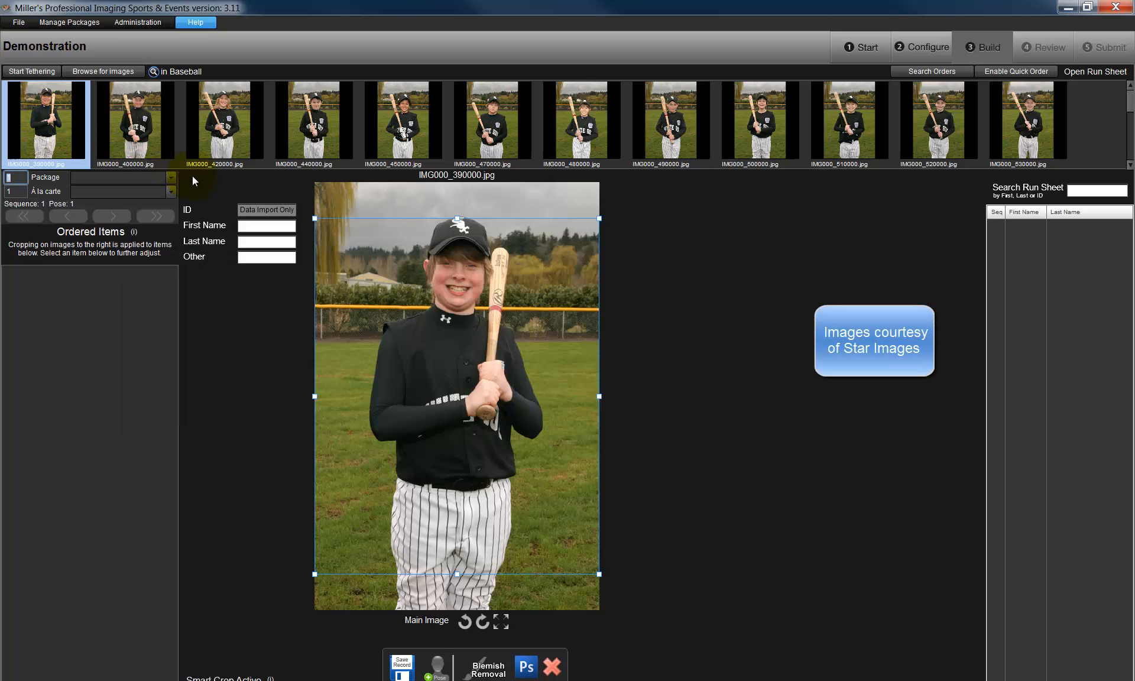
- Add Package A to the order for IMG000_390000.jpg and acknowledge the cropping notice
left_click(170, 176)
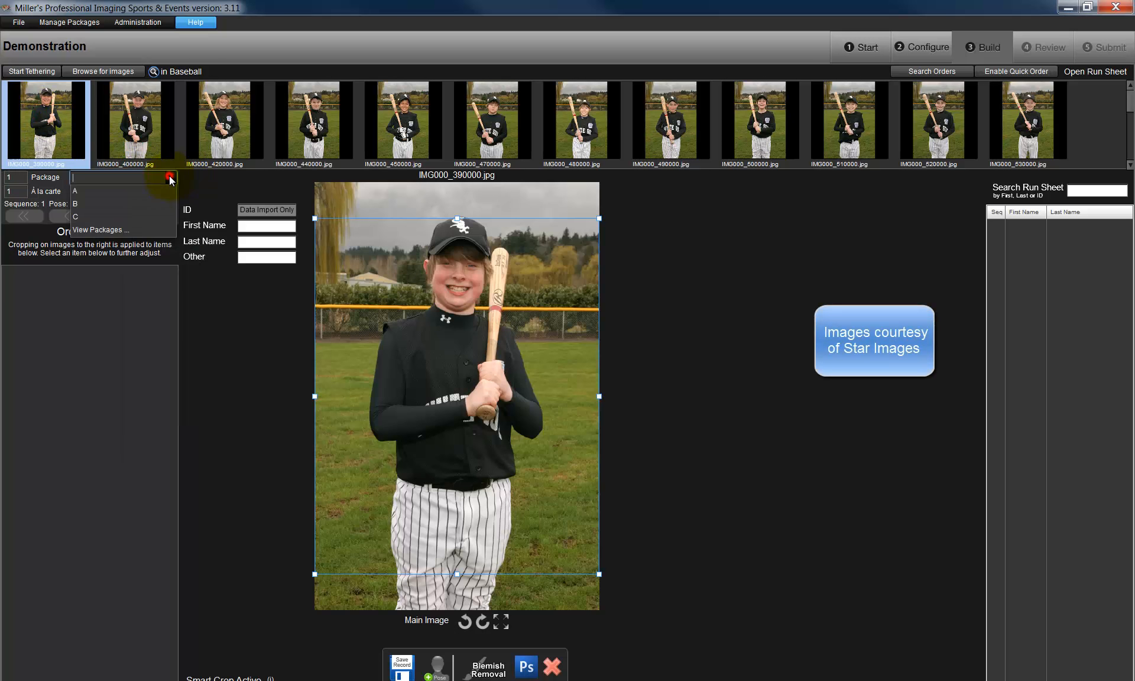
left_click(192, 176)
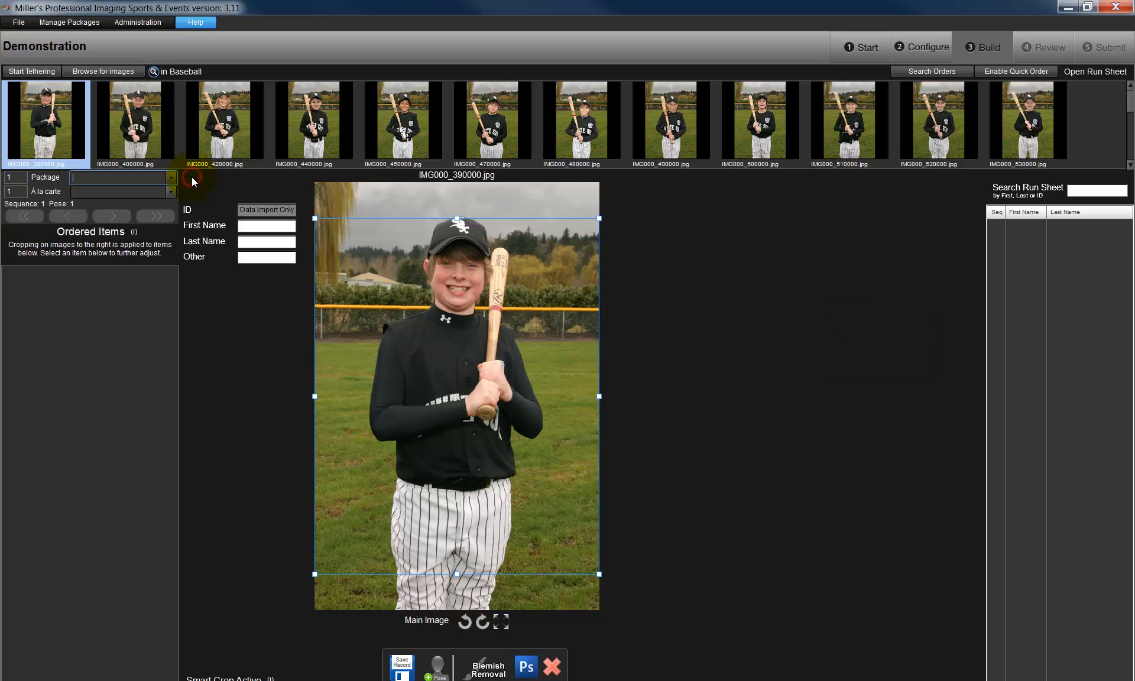
type("A")
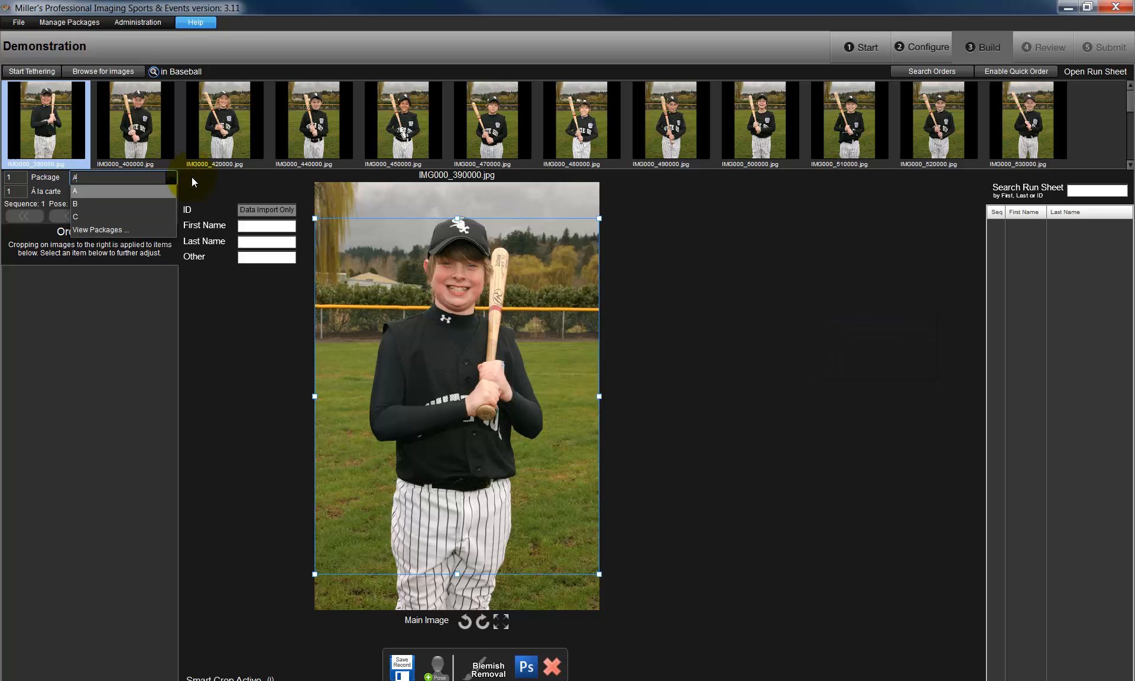
left_click(144, 190)
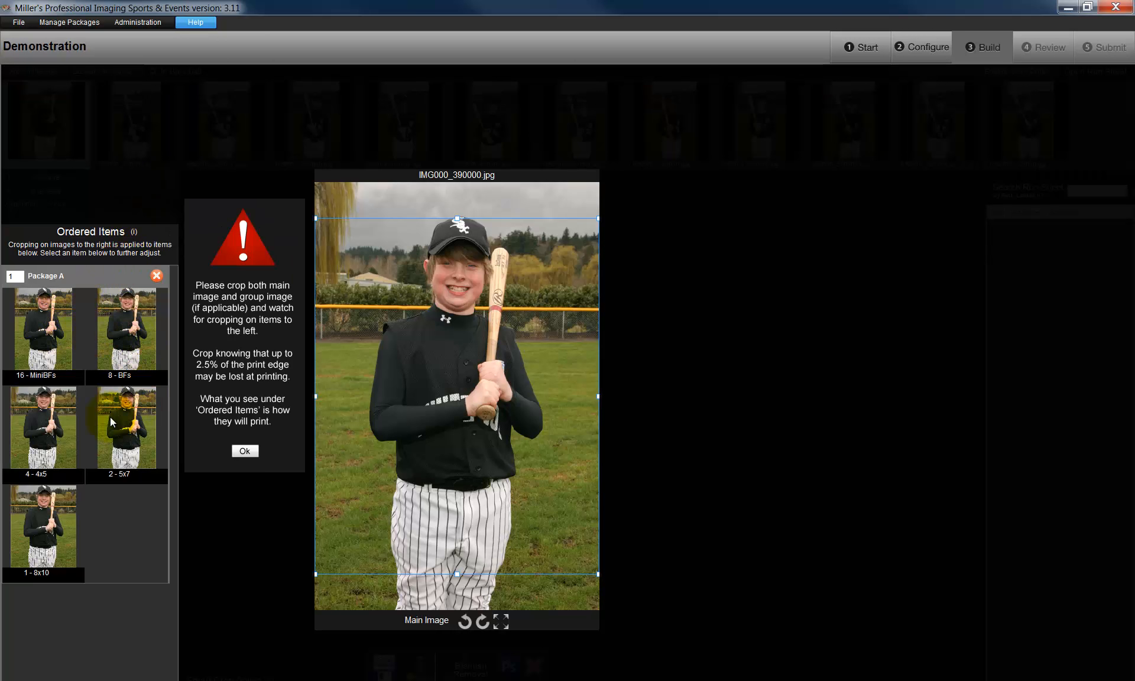
left_click(242, 451)
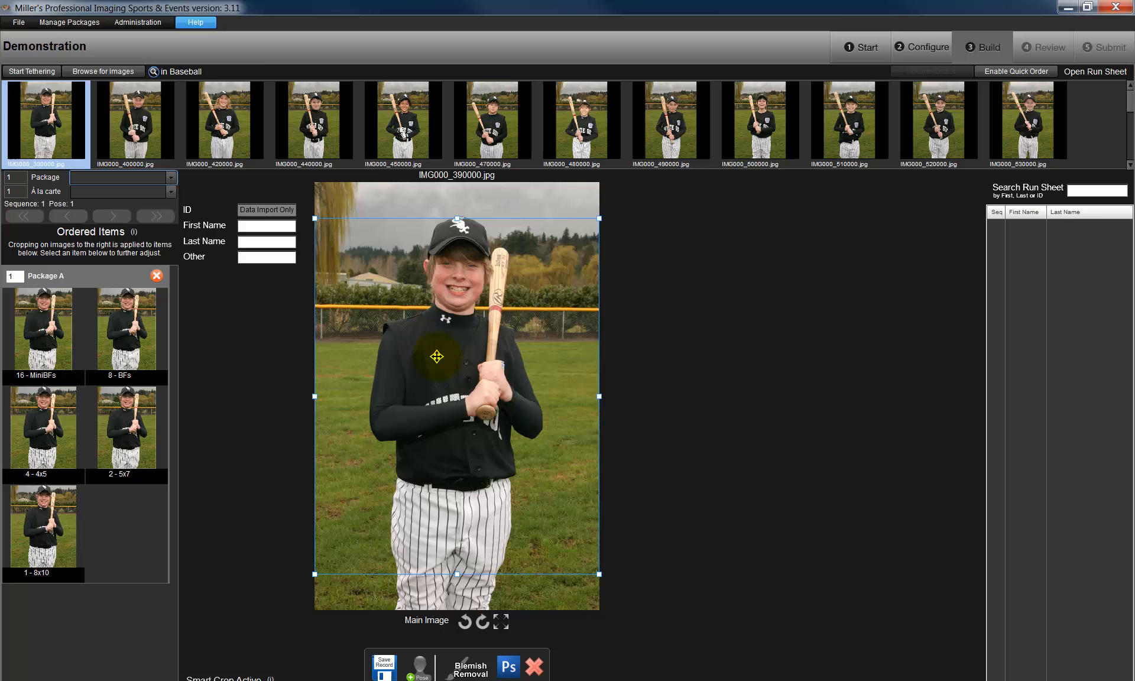
- Tighten the main image crop from the photo's top edge to the player's waist, centred around the player
left_click_drag(436, 356, 438, 319)
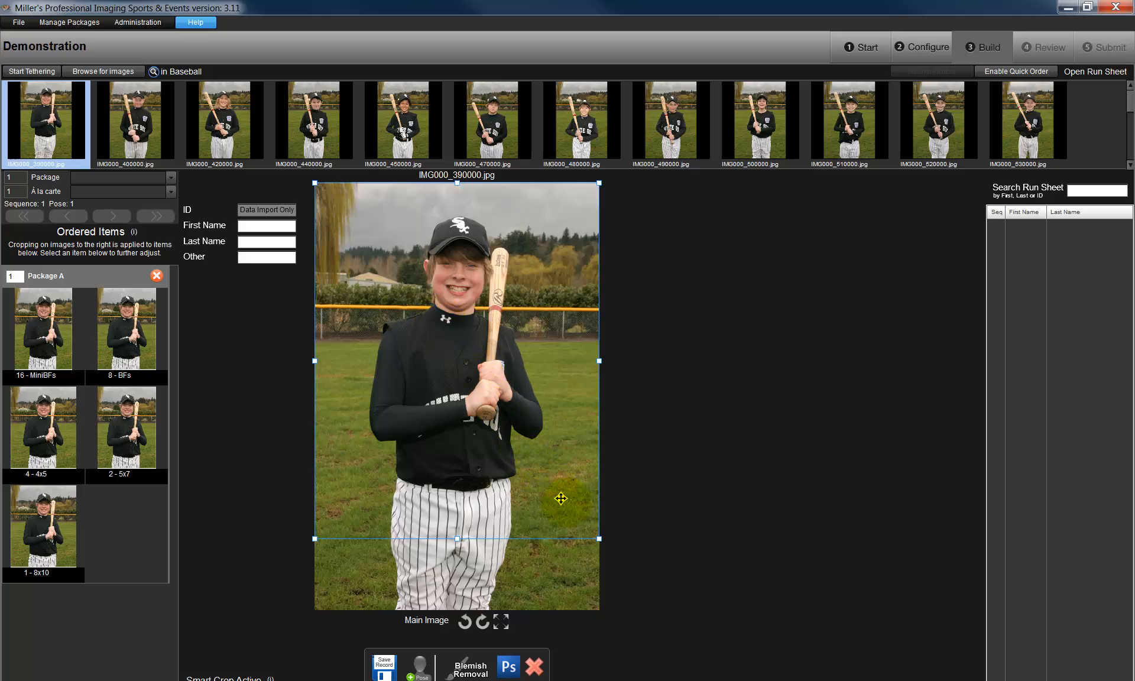
left_click_drag(599, 538, 557, 479)
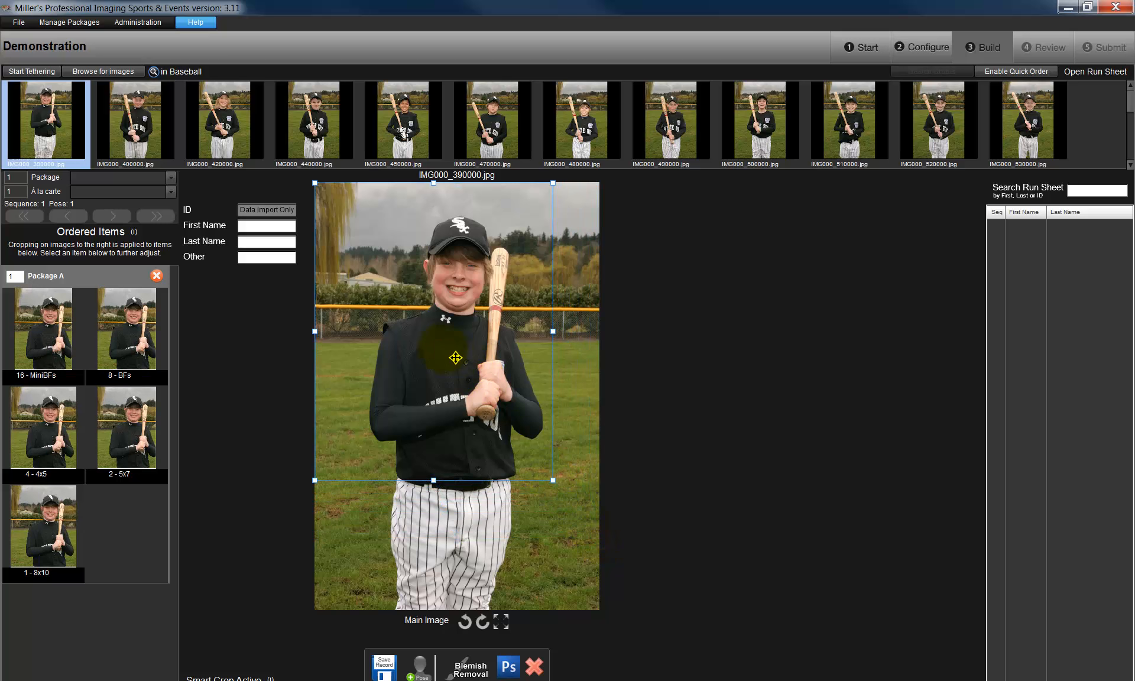
left_click_drag(441, 348, 387, 383)
left_click_drag(399, 383, 406, 364)
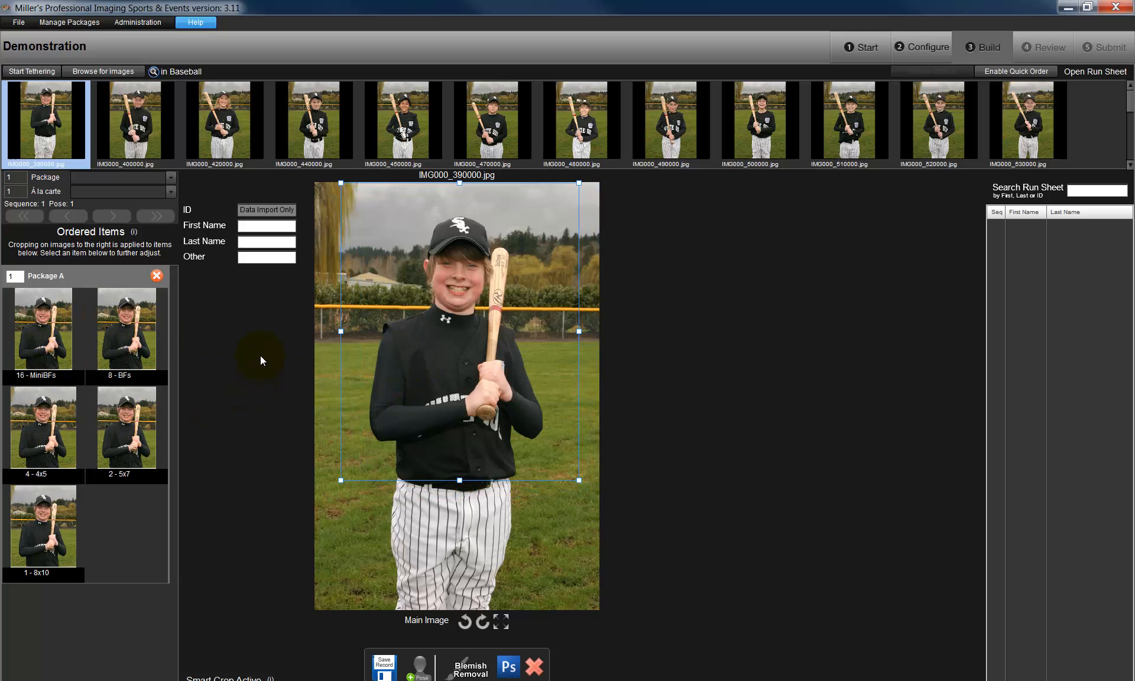
- Fill in the player's first and last name and enter White Sox as the Other value
left_click(272, 227)
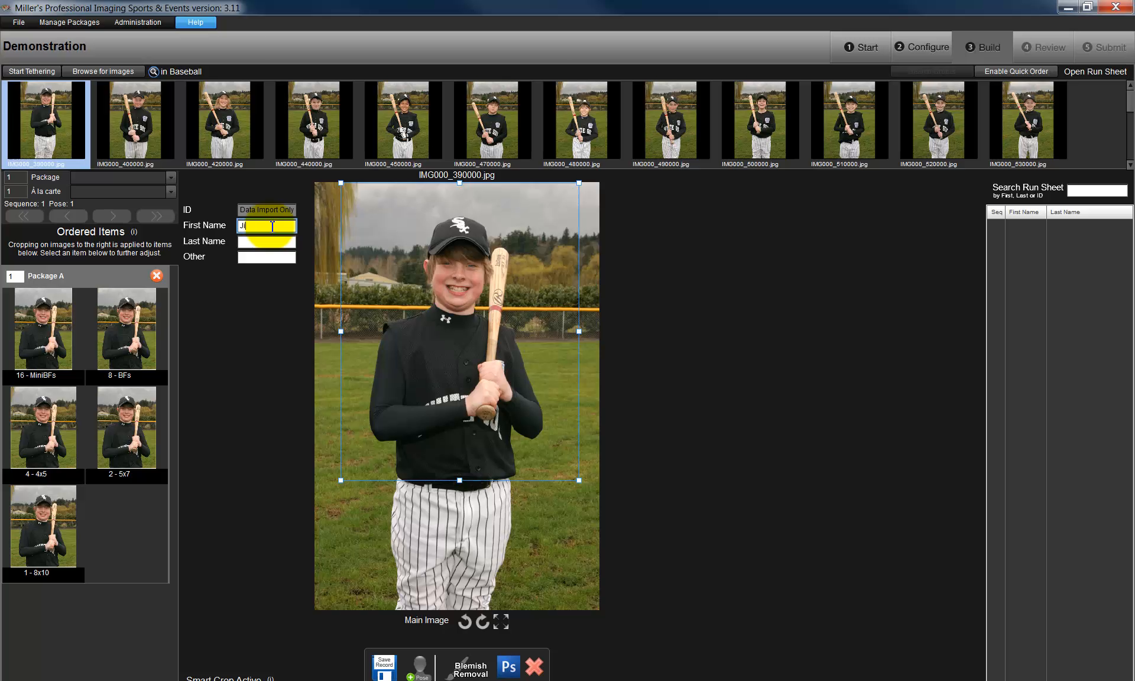
type("Jim")
key("Tab")
type("Smith")
key("Tab")
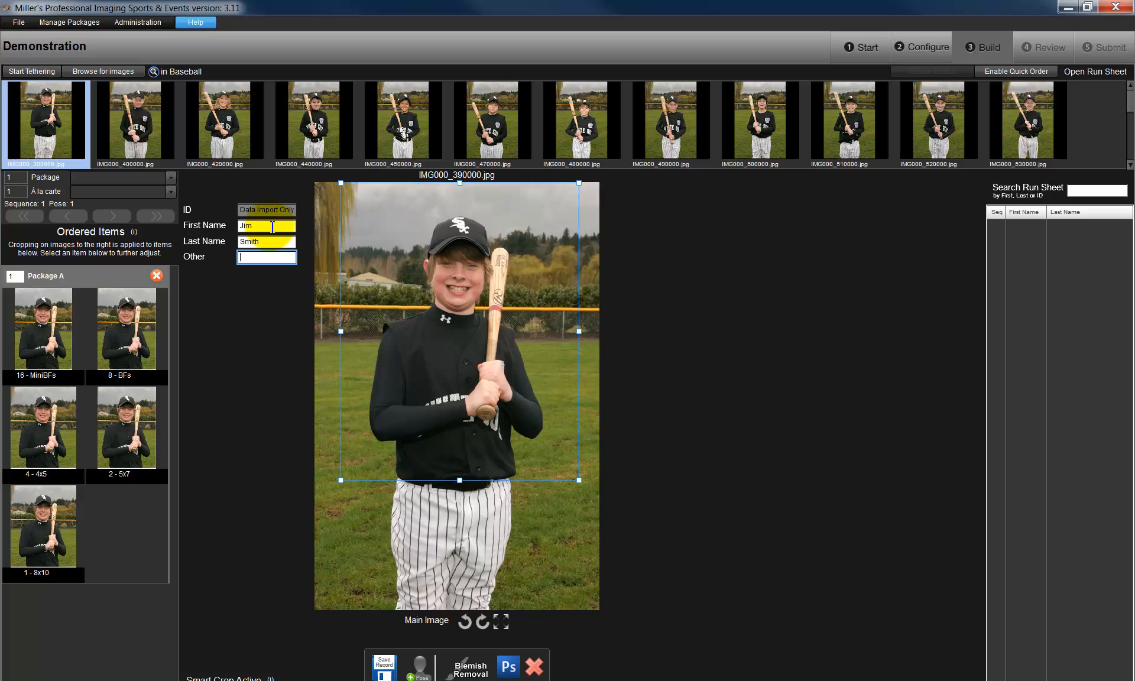
type("White Sox")
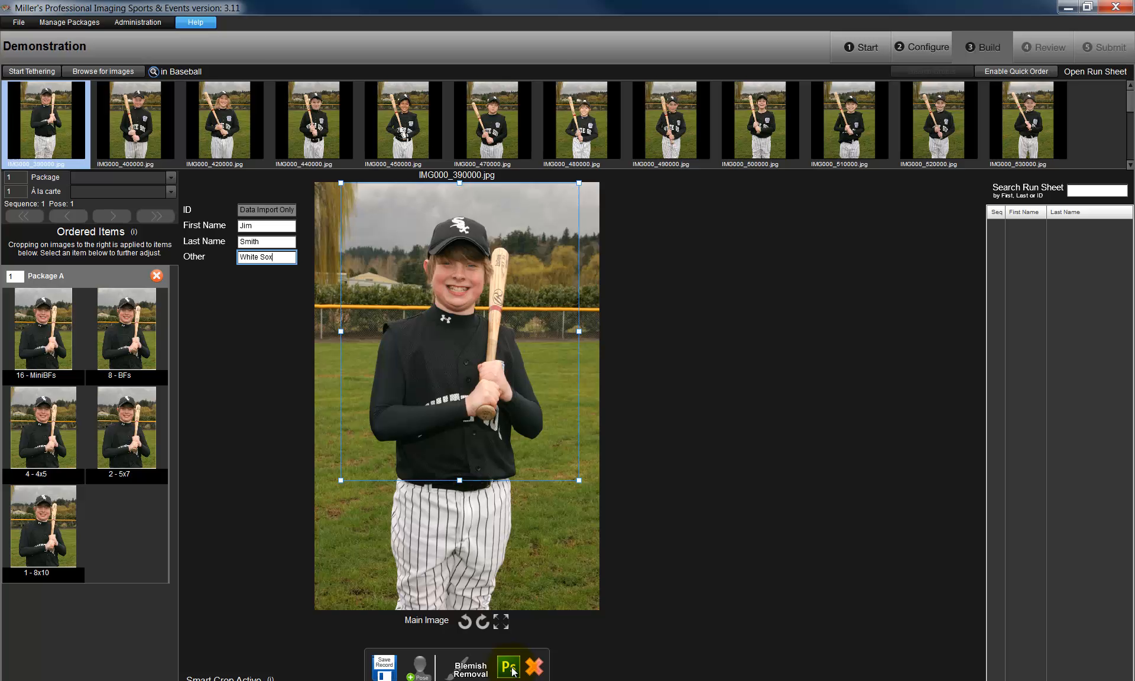
- Order blemish removal for the image, acknowledge the cost note and save the record
left_click(467, 672)
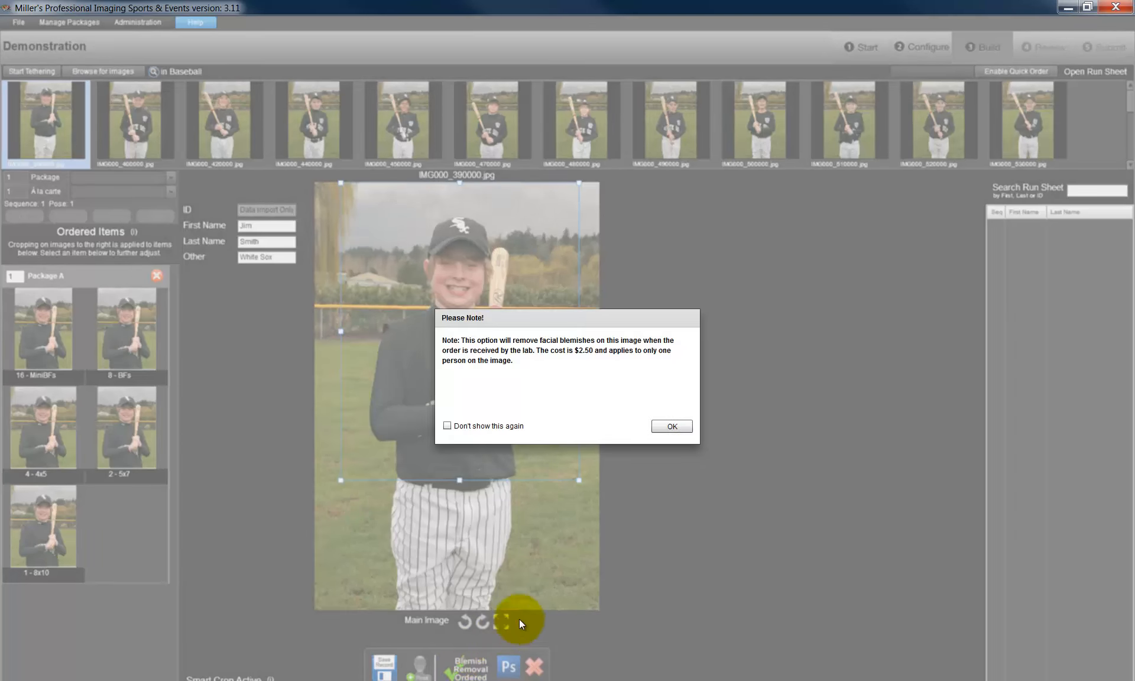
left_click(672, 425)
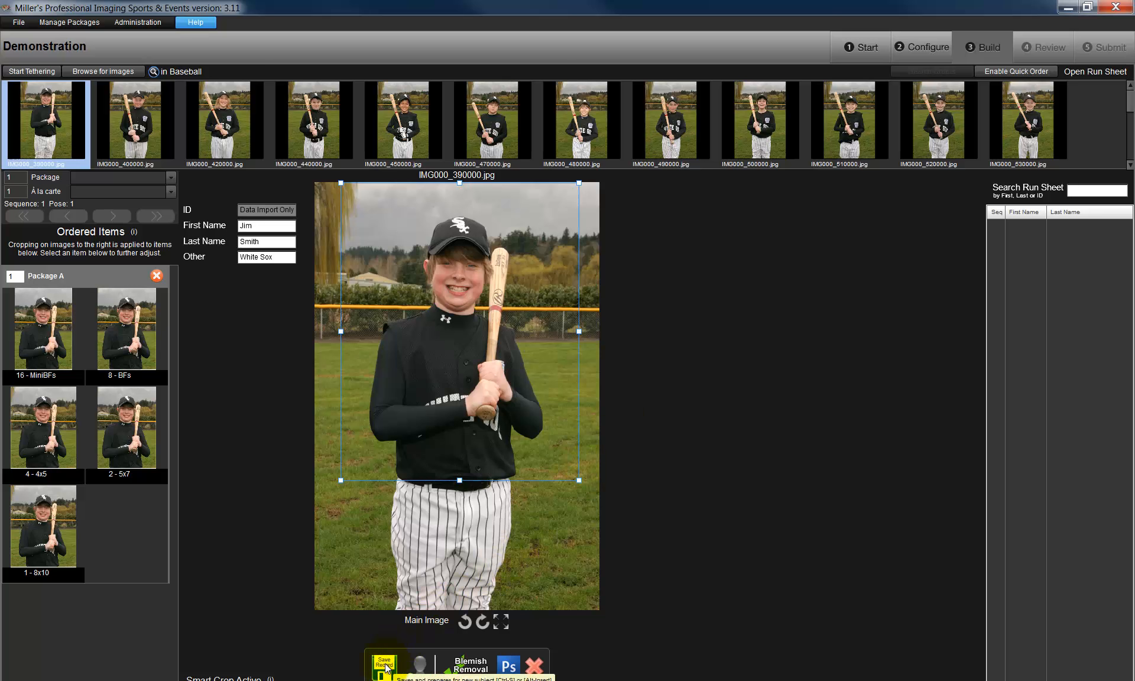
left_click(384, 667)
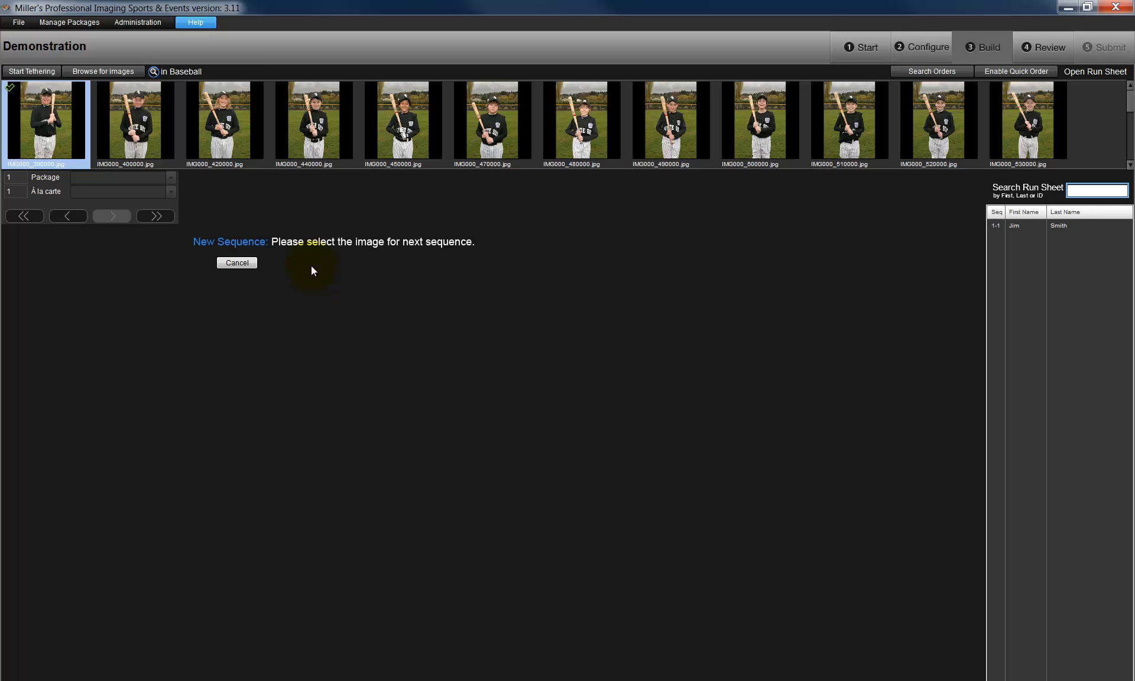
- Start the next sequence with IMG000_400000.jpg cropped from above the cap to below the waist, and add Package B
left_click(137, 117)
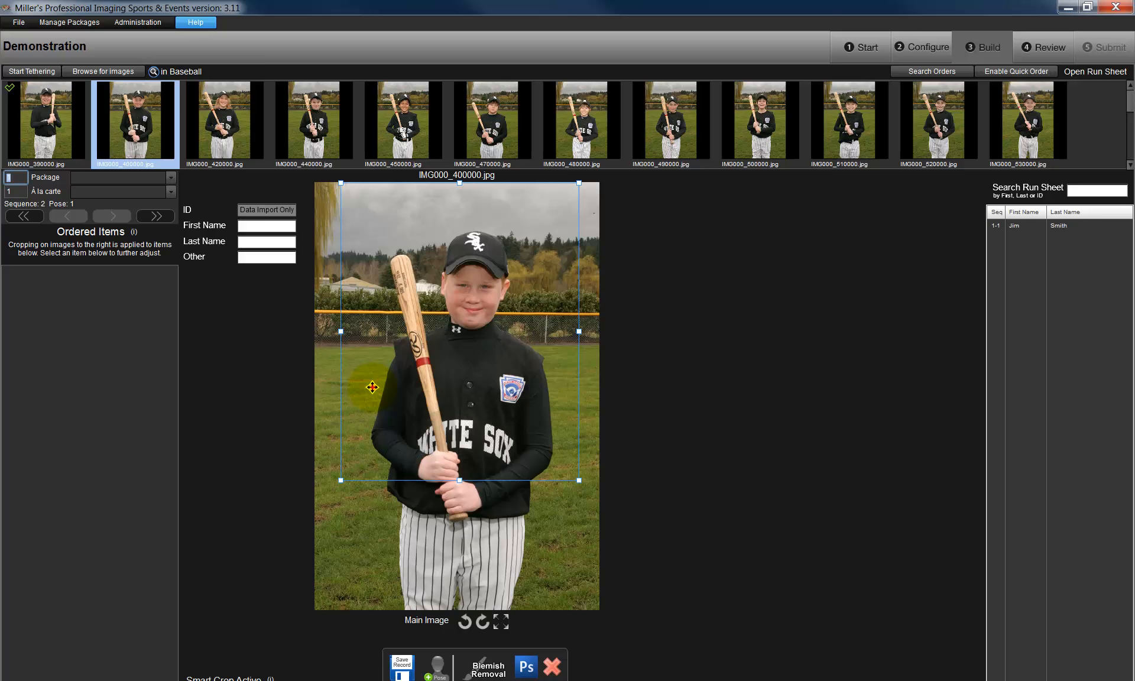
left_click_drag(371, 387, 373, 403)
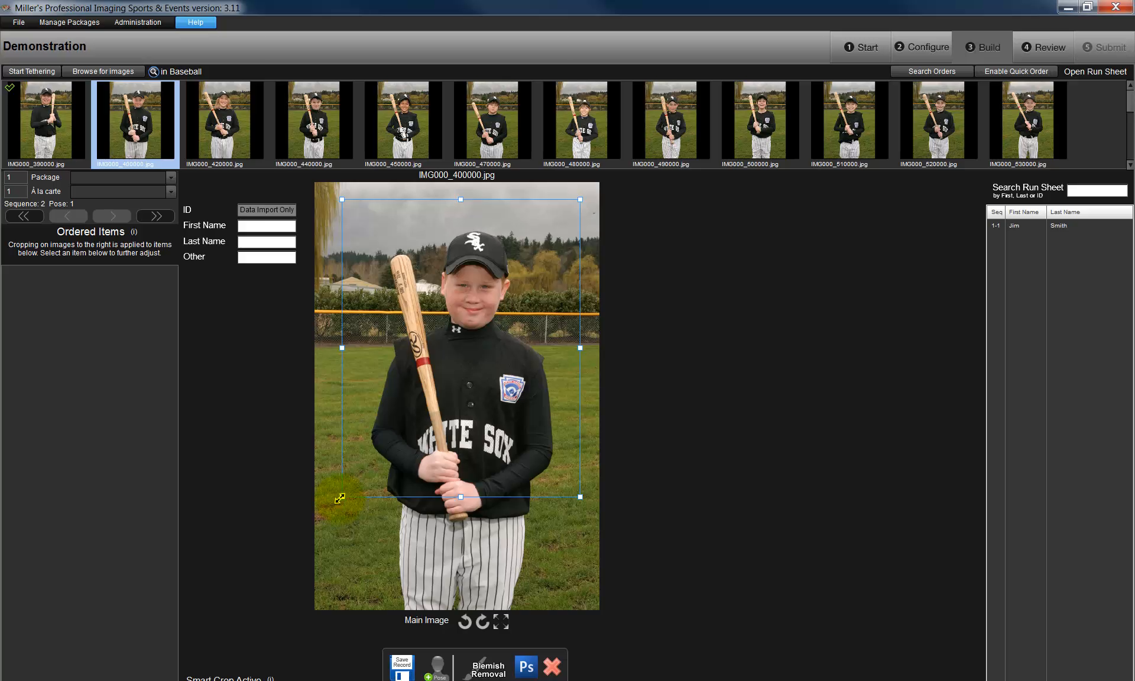
left_click_drag(340, 499, 329, 532)
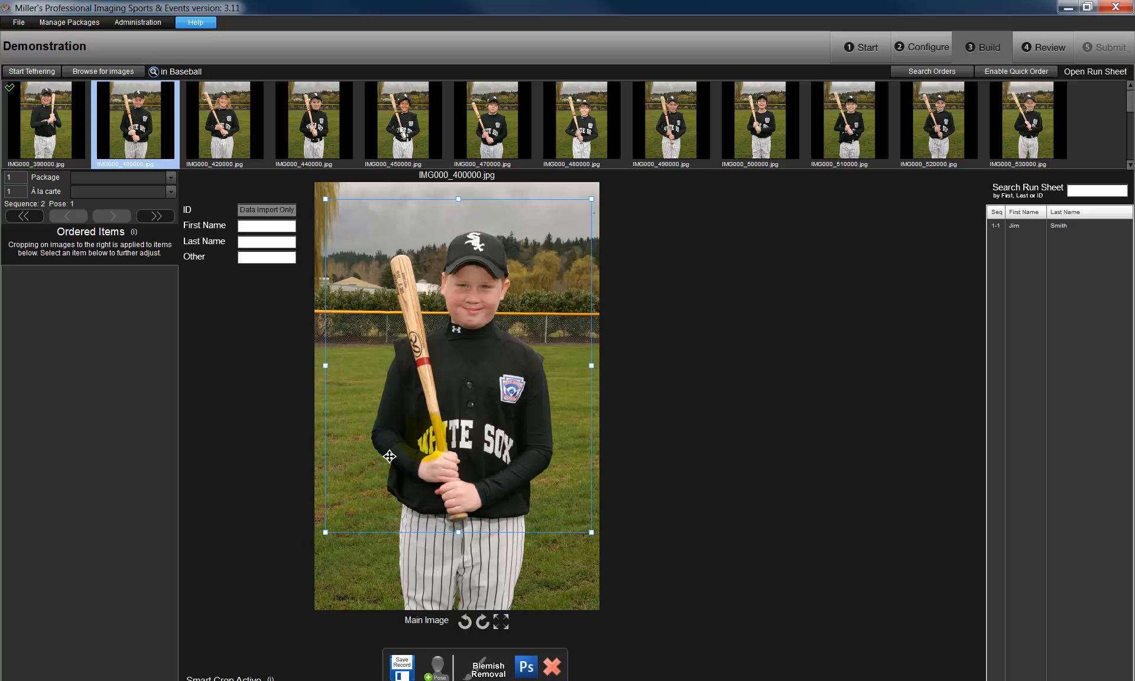
left_click(172, 178)
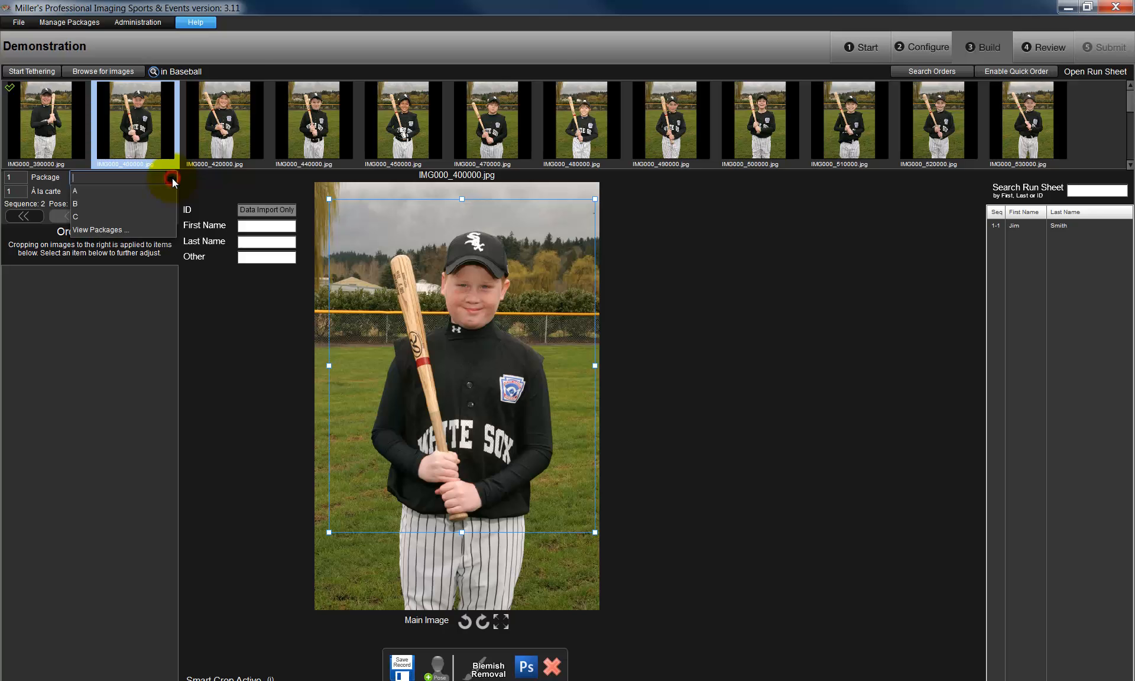
left_click(90, 205)
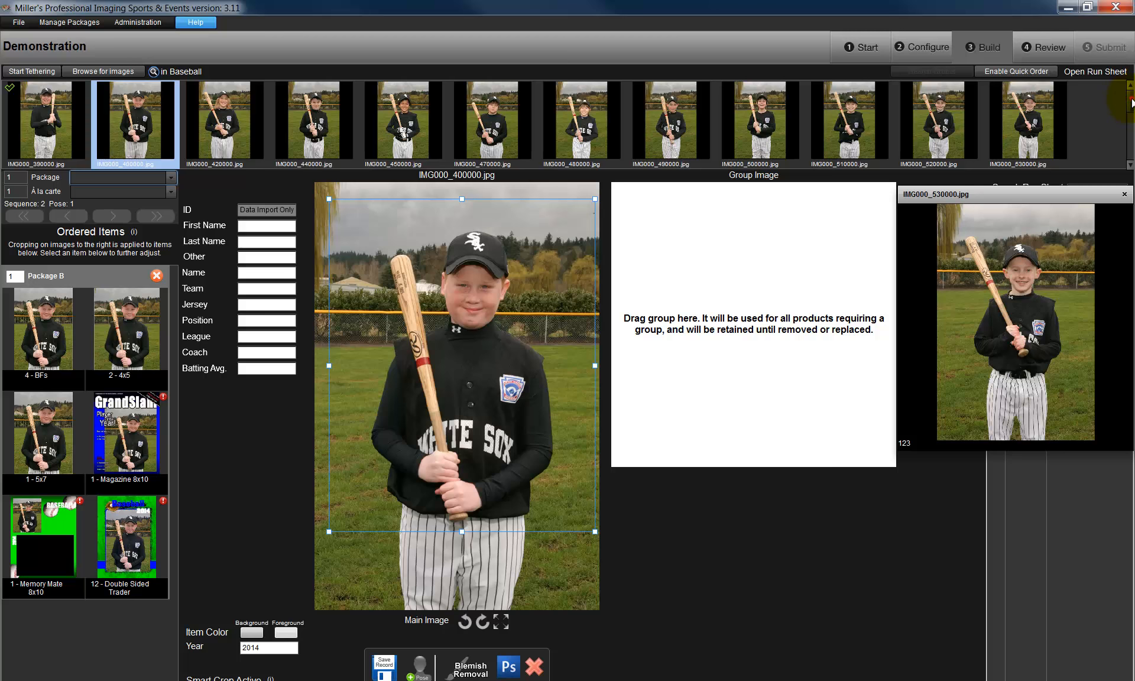
- Set the team photo IMG000_53a000.jpg as the group image and crop it closely around the team
scroll(1119, 121, "down", 1)
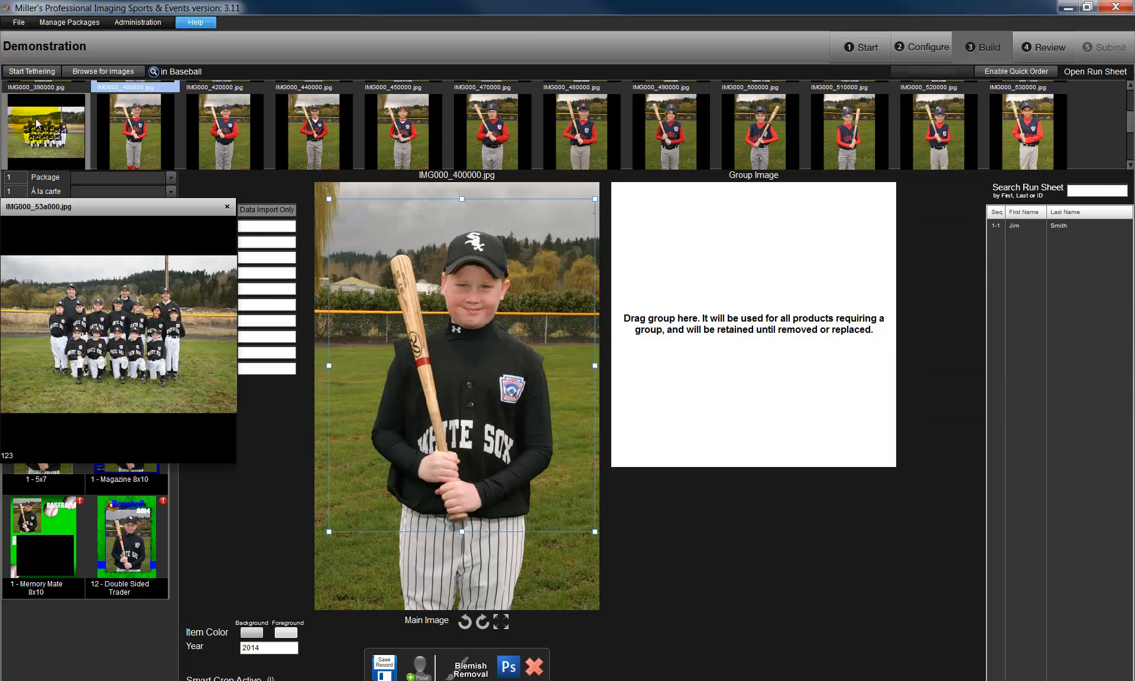
left_click_drag(41, 125, 346, 228)
left_click_drag(497, 264, 723, 329)
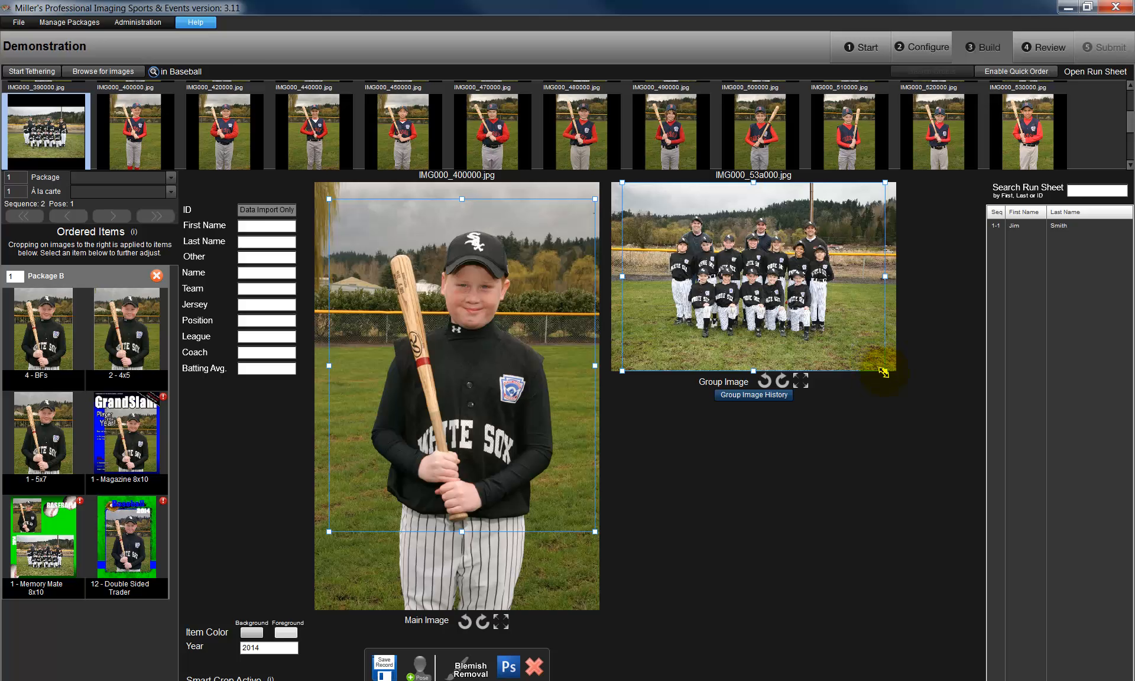
left_click_drag(886, 372, 844, 339)
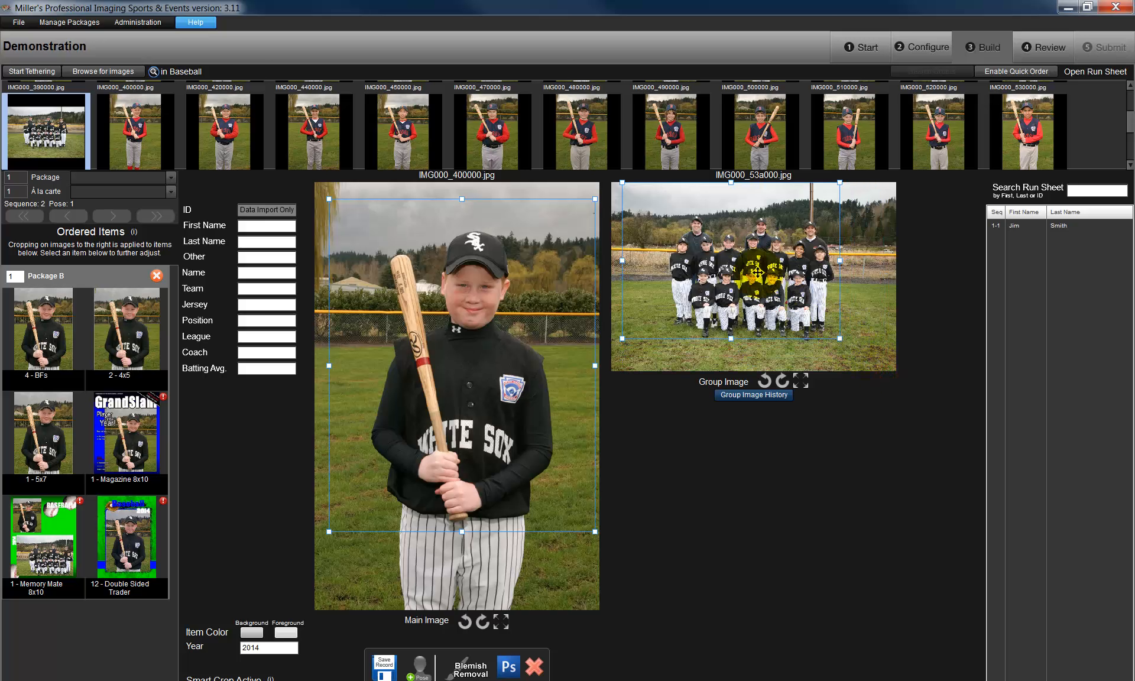
left_click_drag(757, 274, 778, 283)
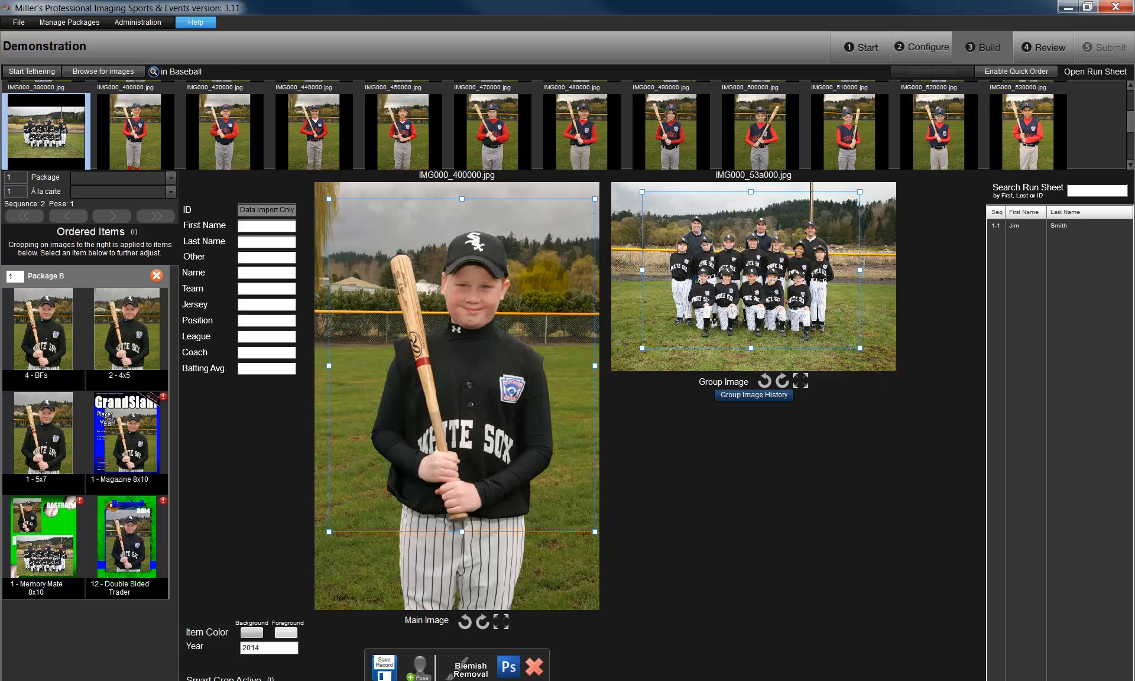
- Fill in the player's first and last name, White Sox as Other and Team, jersey #11, position Pitcher, Big League, the coach's name and batting average .245
left_click(273, 228)
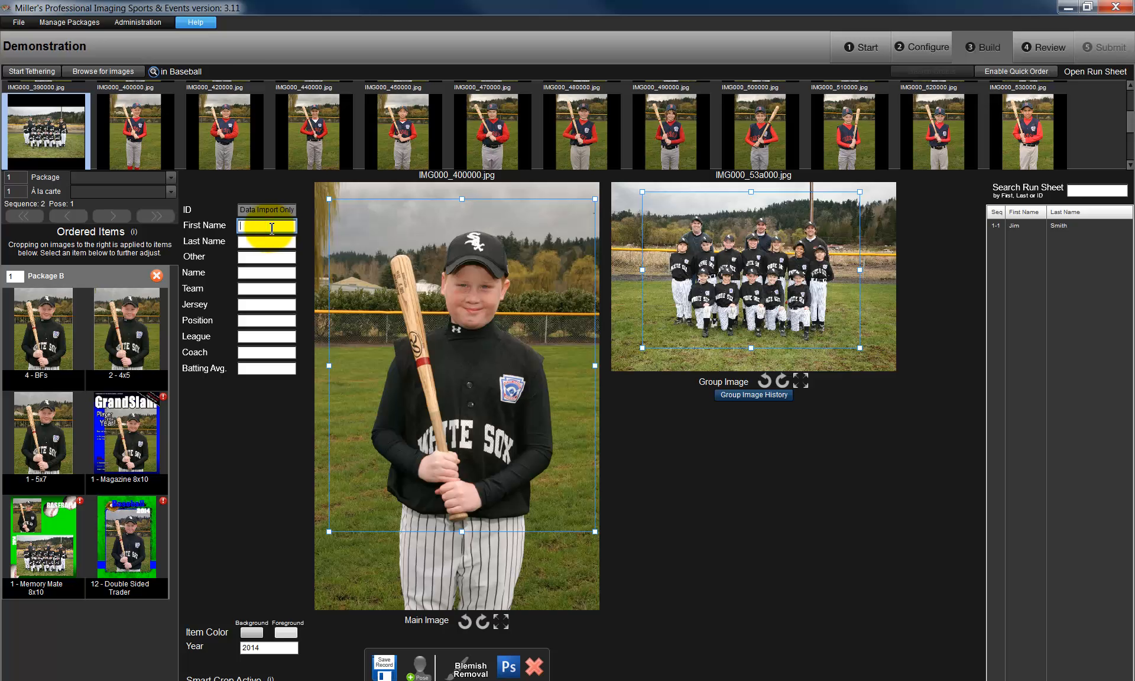
type("Todd")
key("Tab")
type("Wilson")
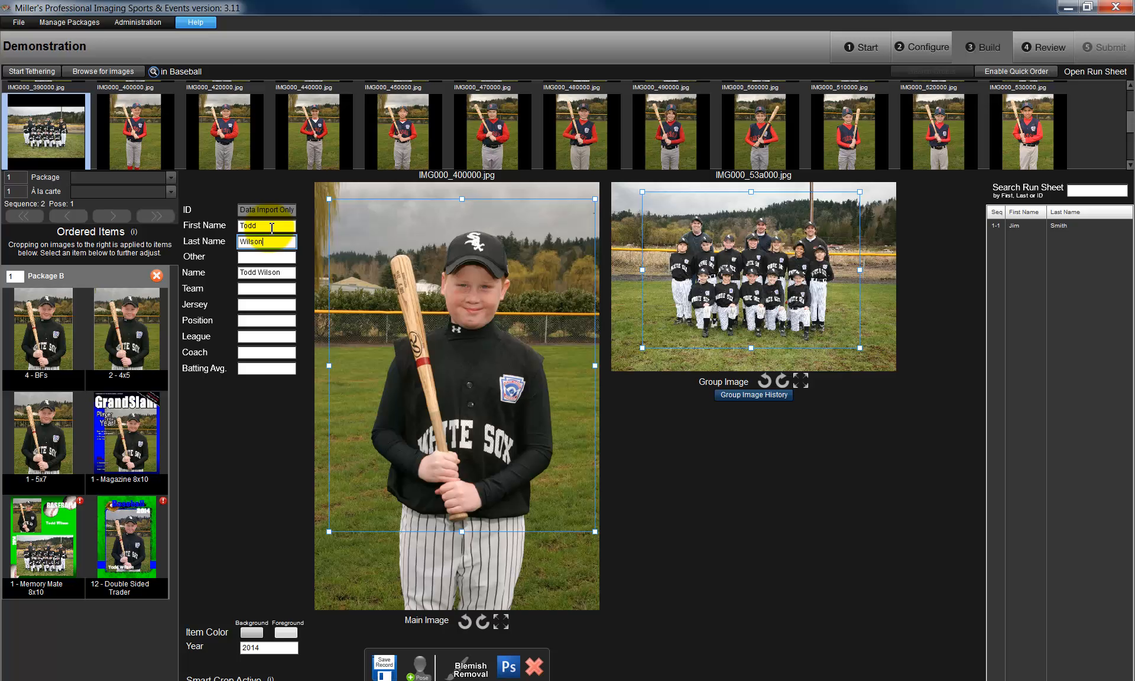
key("Tab")
type("White So")
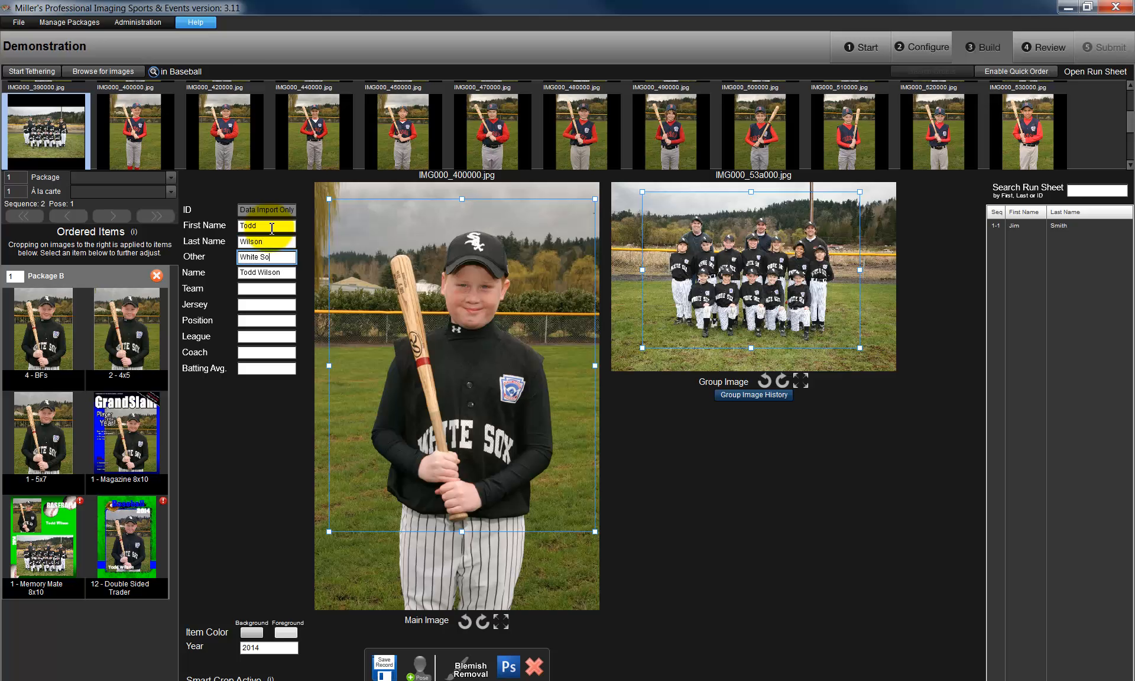
type("x")
key("Tab")
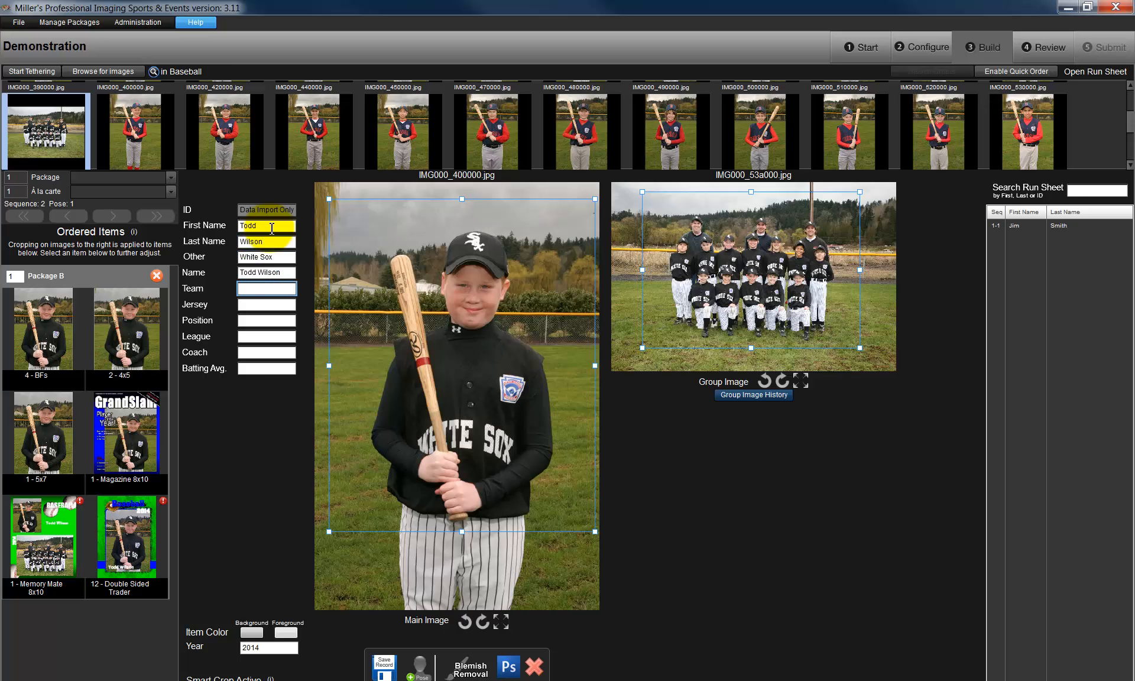
type("White Sox")
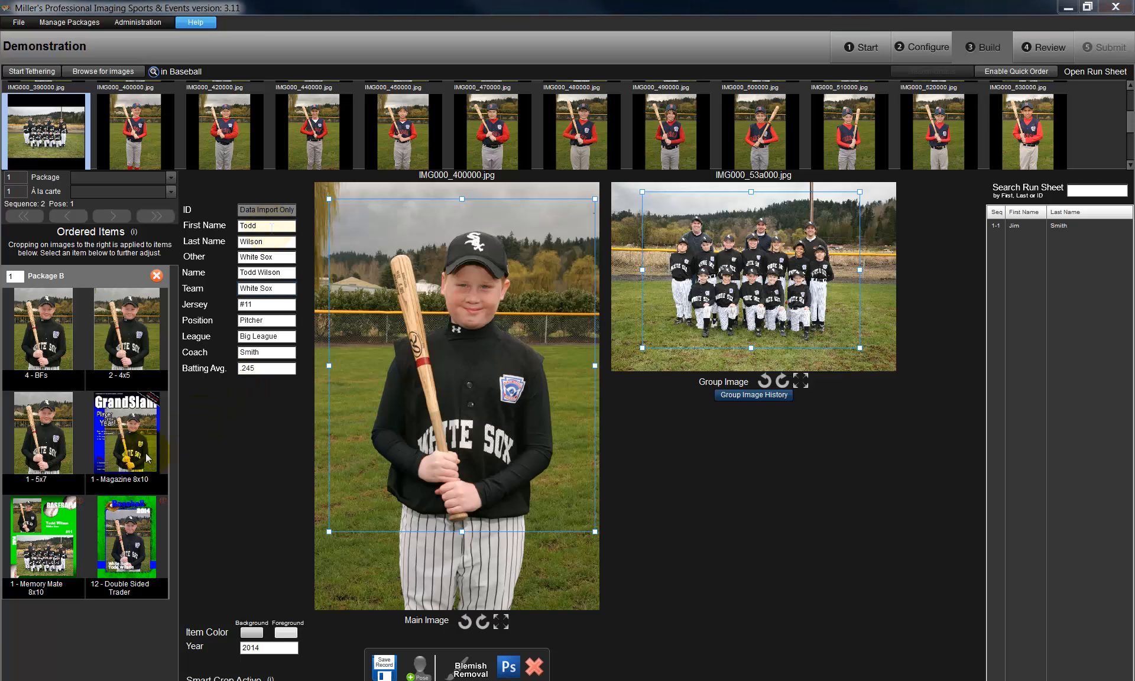
- Preview the Memory Mate 8x10 and the Magazine 8x10 in Package B to check their cropping and text
left_click(65, 520)
left_click(65, 520)
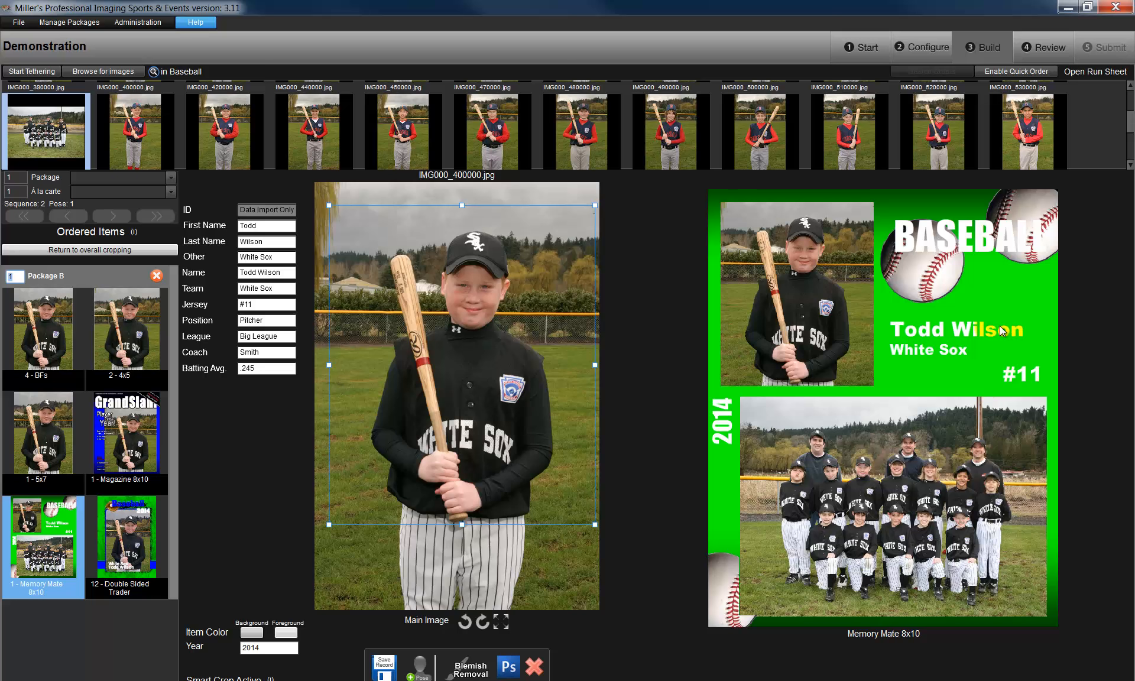
left_click(133, 438)
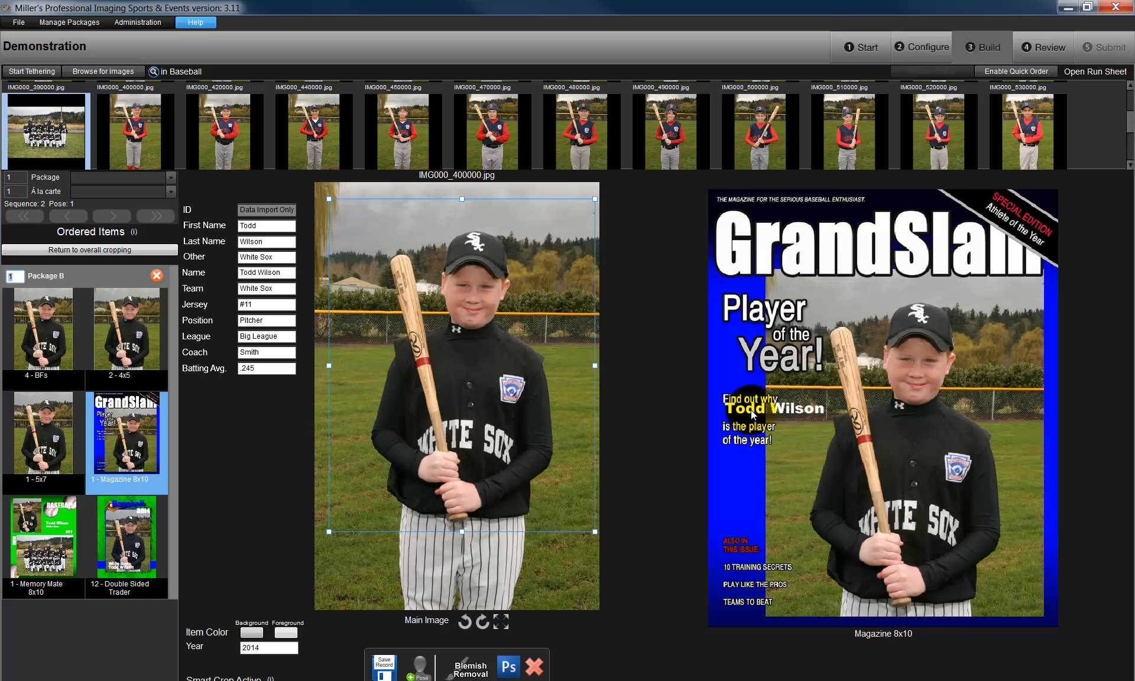
- Crop the front photo of the Double Sided Trader more tightly around the player's head and torso
left_click(136, 536)
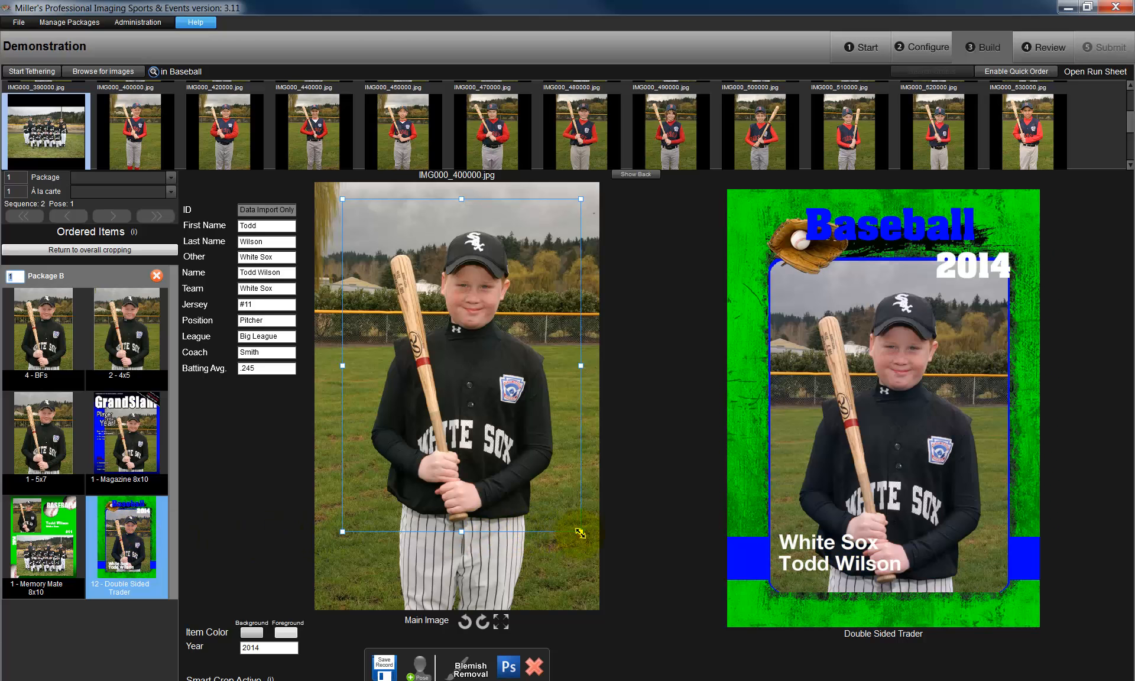
left_click_drag(581, 533, 527, 461)
left_click_drag(485, 403, 510, 419)
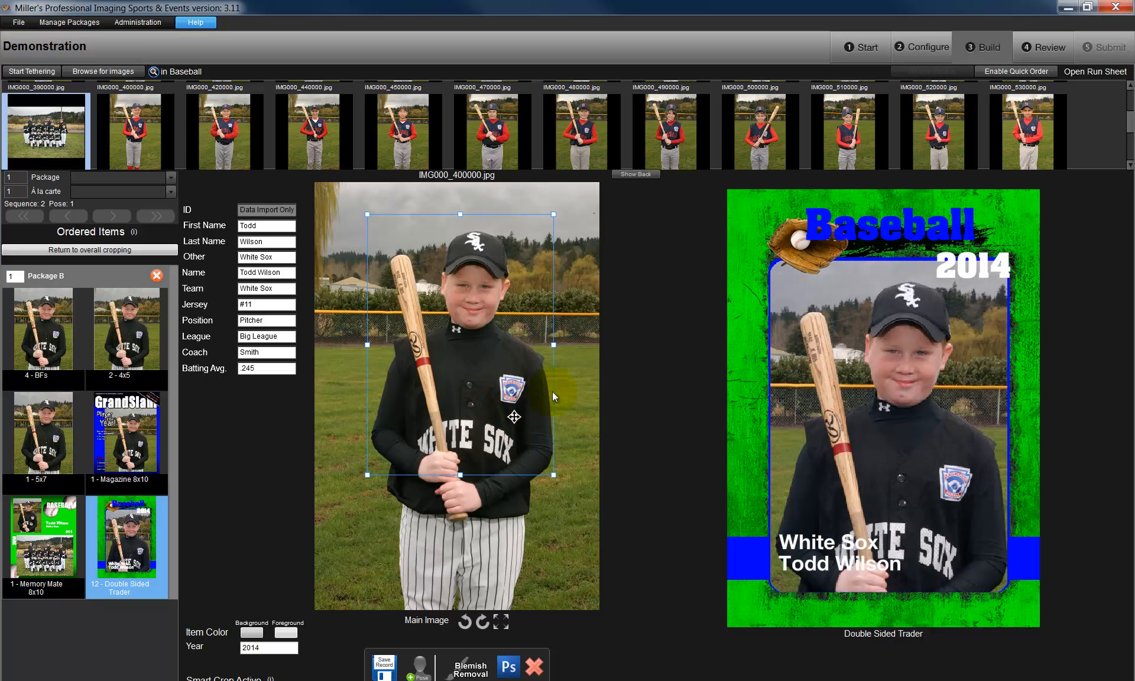
- Replace the photo on the Double Sided Trader's back with IMG000_550000.jpg and crop it around the player's upper body
left_click(632, 175)
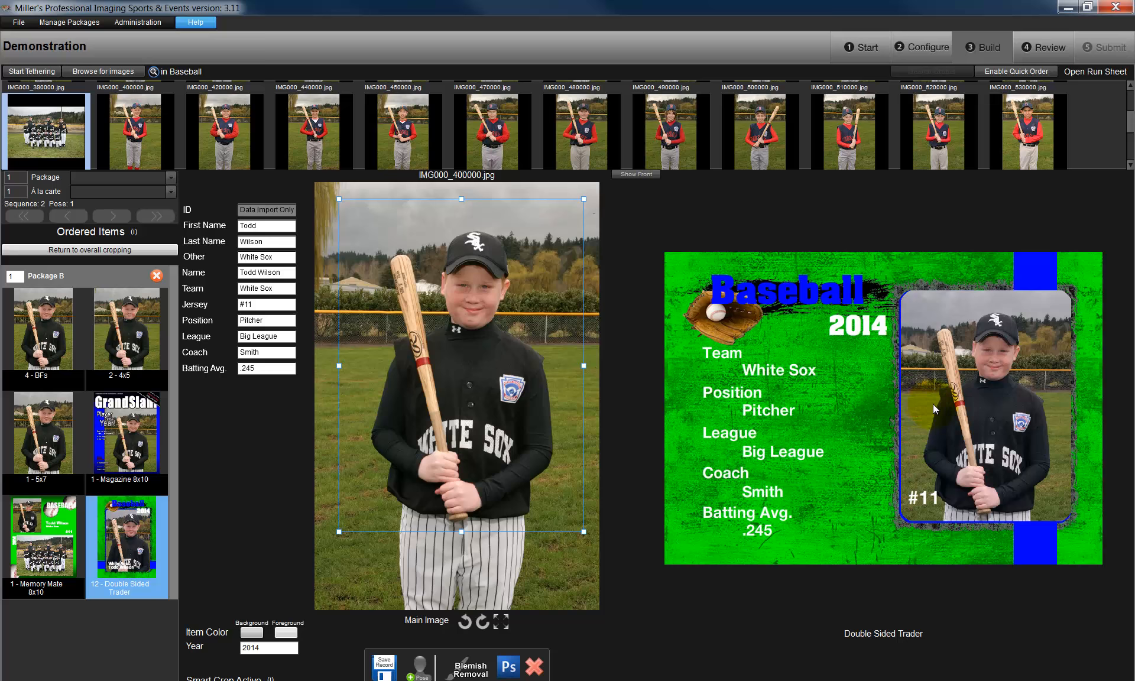
left_click_drag(219, 121, 983, 423)
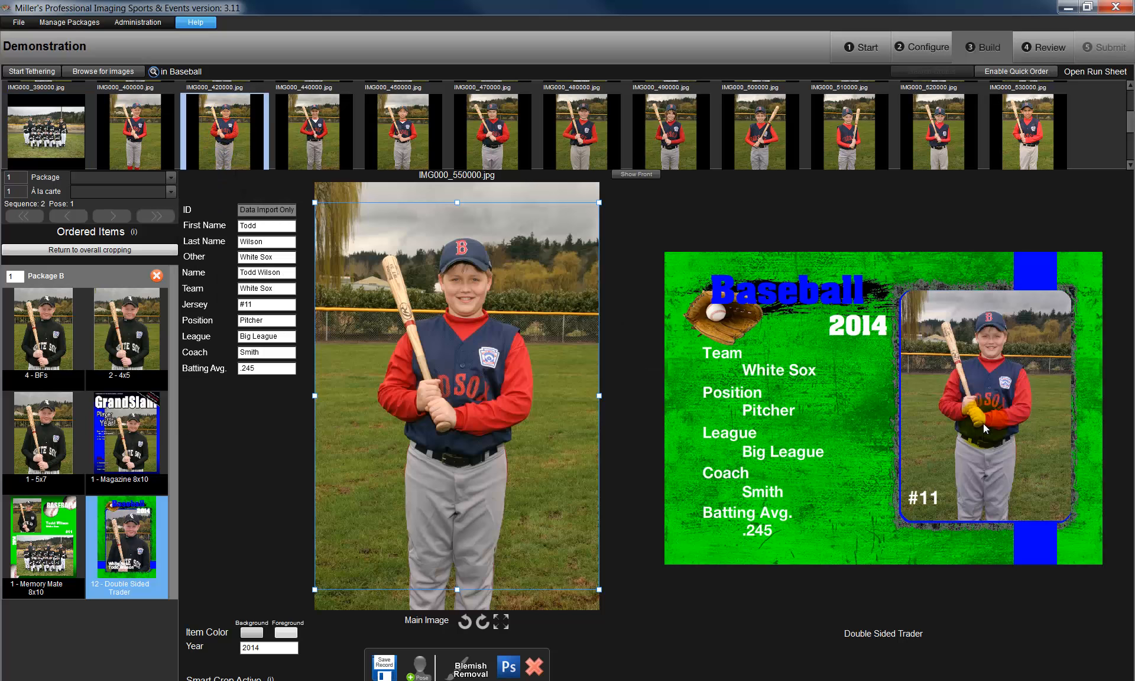
left_click_drag(600, 588, 517, 477)
left_click_drag(434, 338, 470, 349)
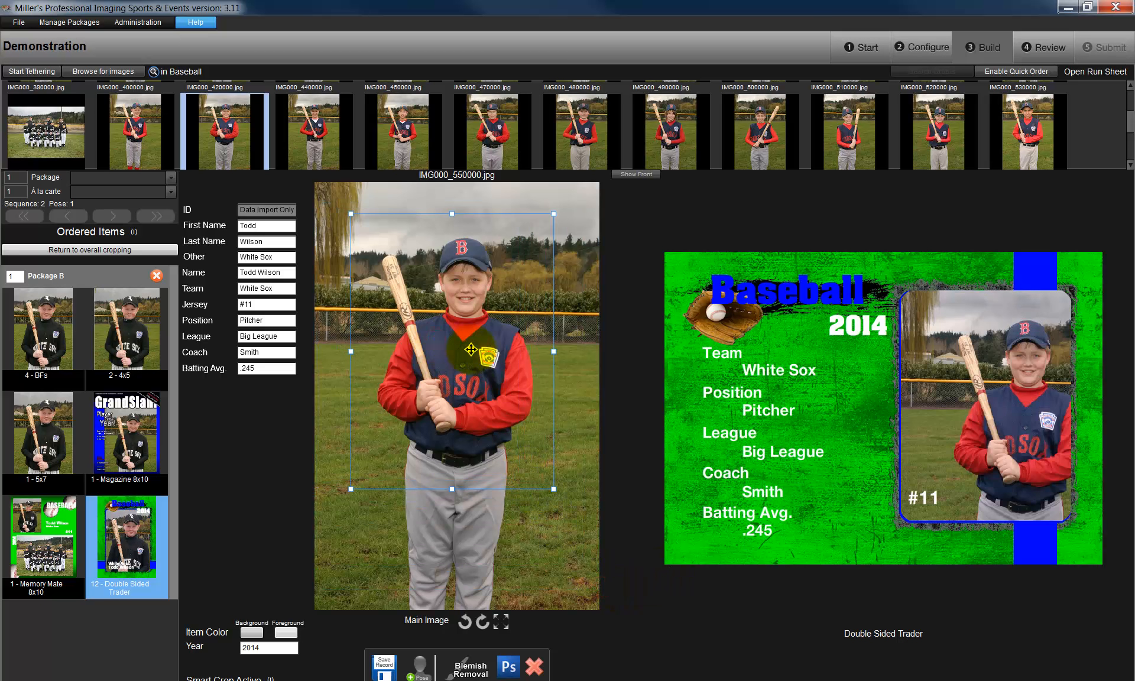
- Crop the Magazine 8x10 more tightly around the player's head and torso, keeping the bat in the frame
left_click(126, 433)
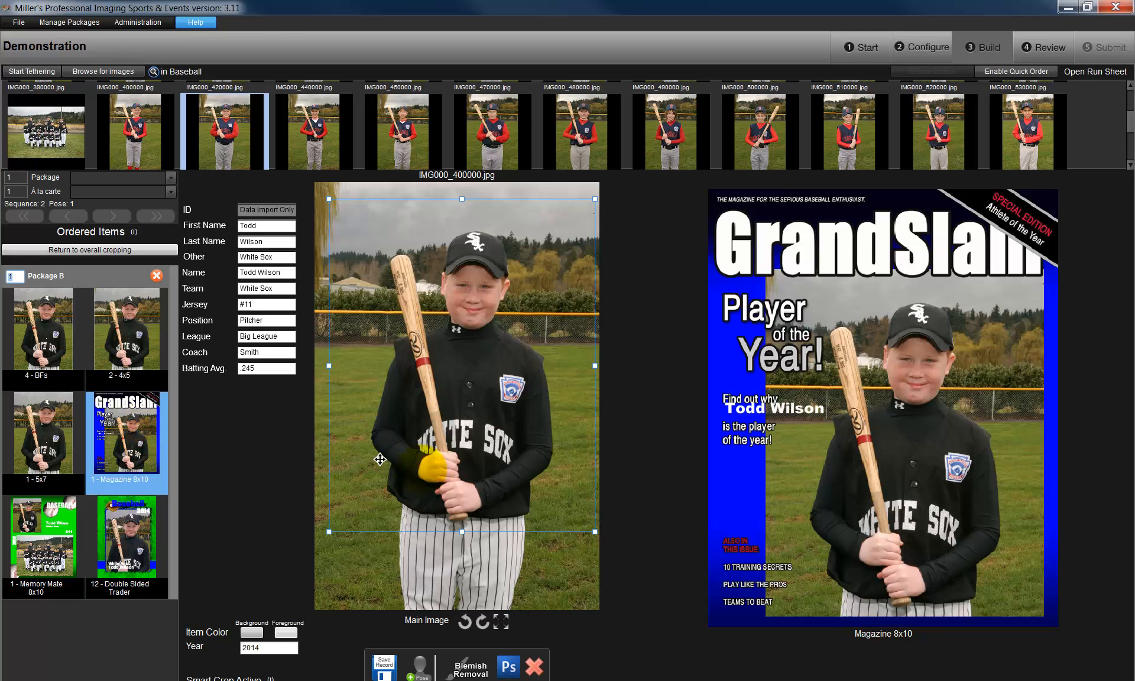
left_click_drag(596, 532, 548, 480)
left_click_drag(495, 375, 521, 394)
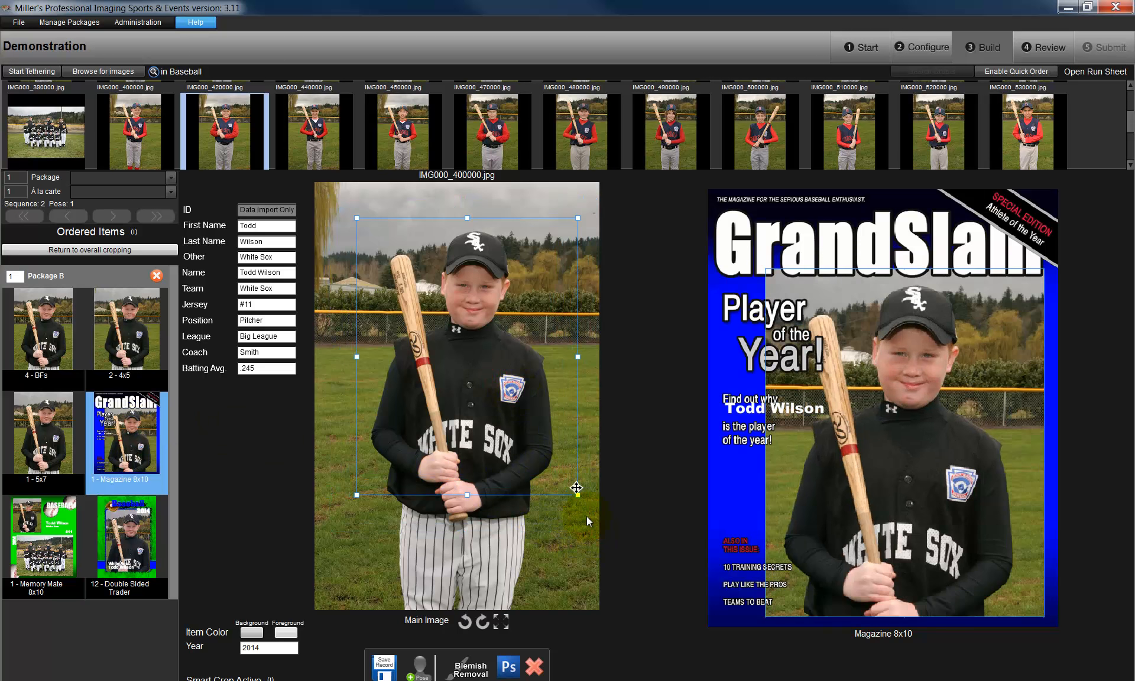
- Order blemish removal for IMG000_400000.jpg and save the player's record
left_click(475, 669)
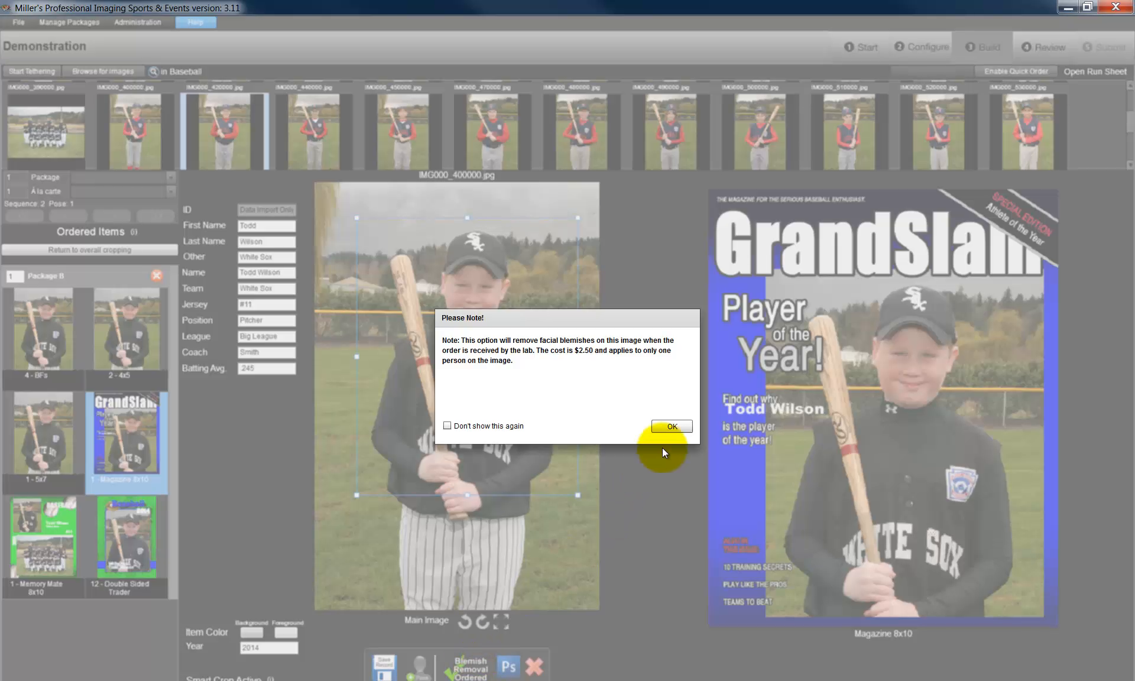
left_click(672, 426)
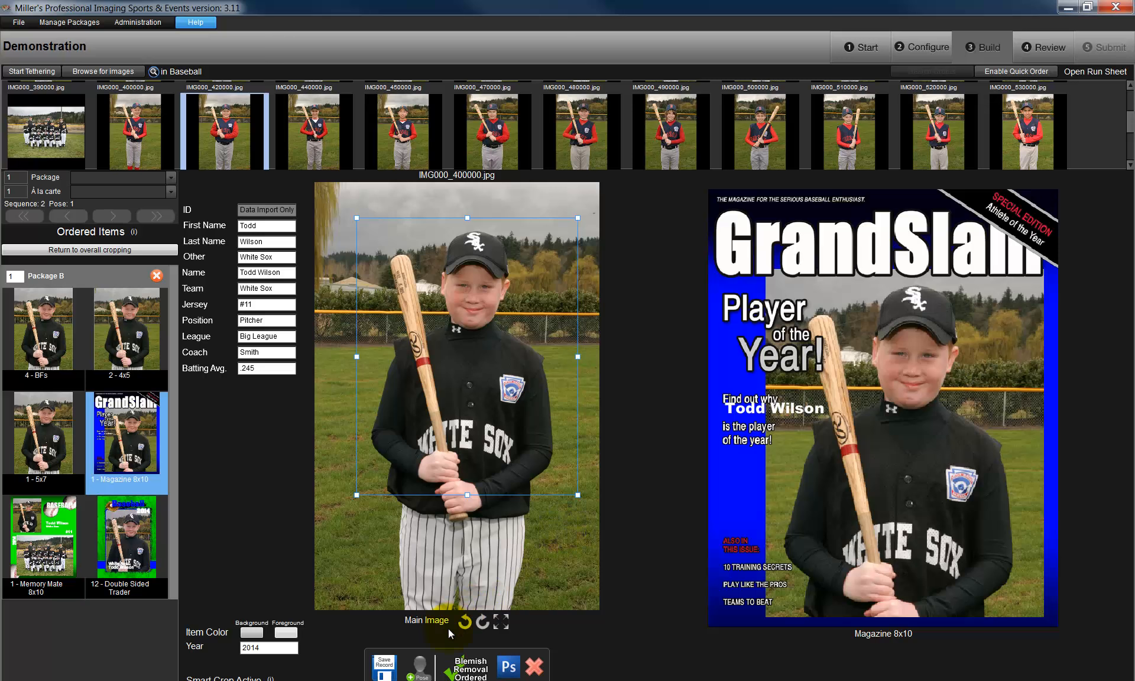
left_click(383, 668)
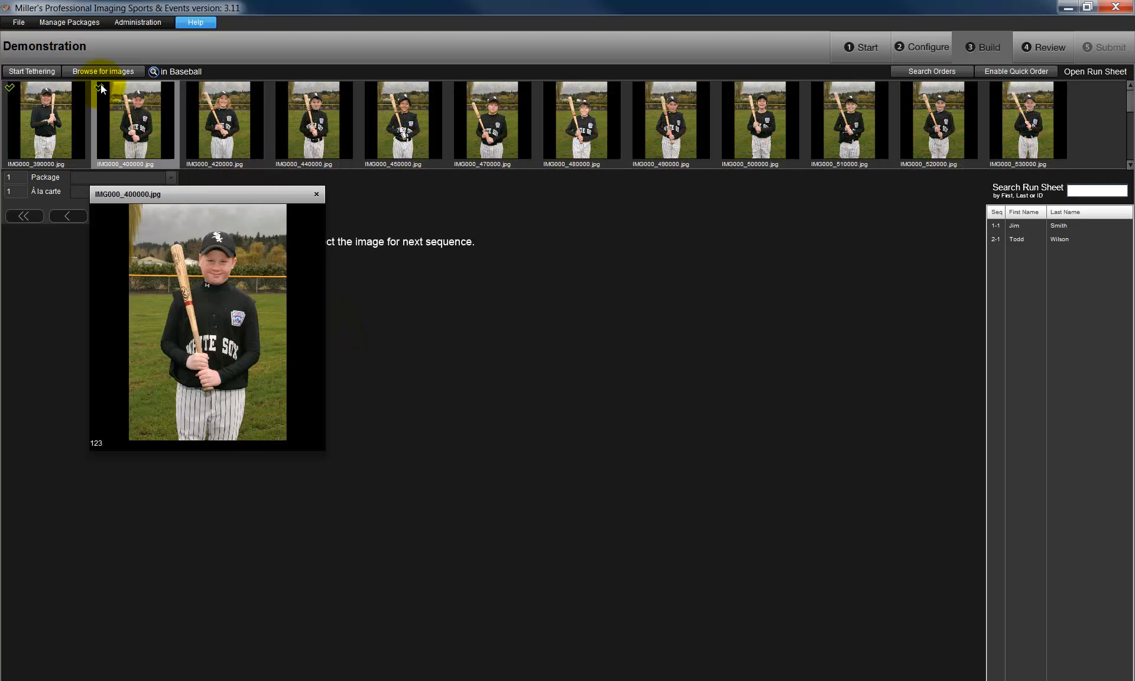
- Start the next sequence with IMG000_420000.jpg and add Packages A and C to it
mouse_move(43, 93)
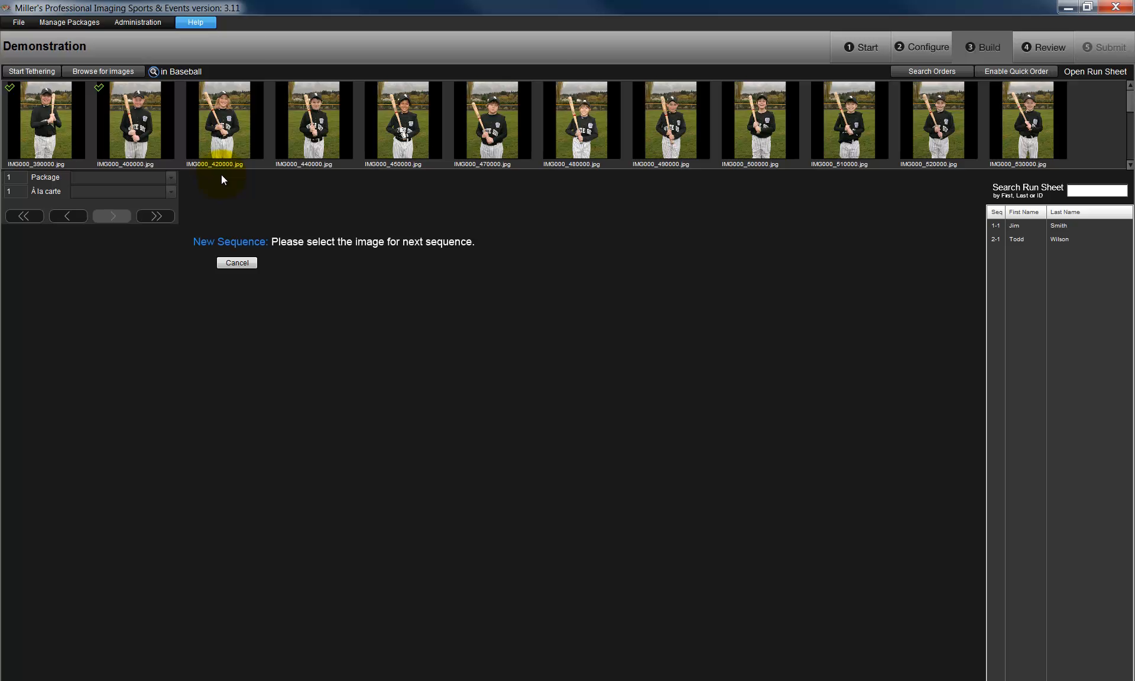
left_click(221, 119)
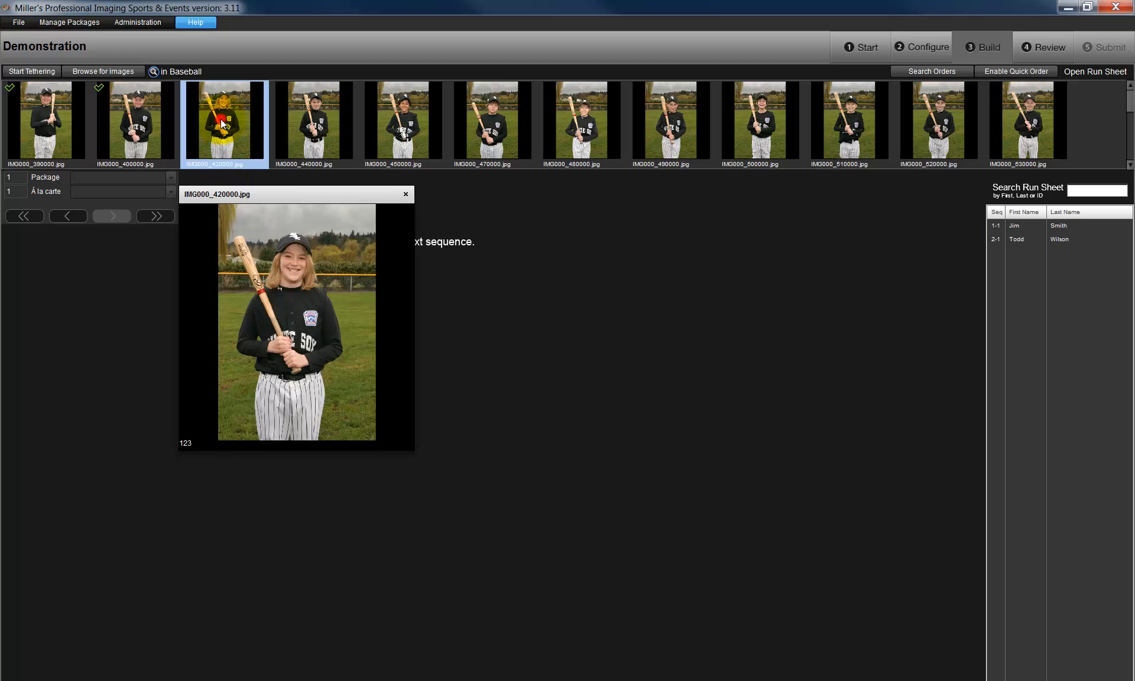
left_click(171, 178)
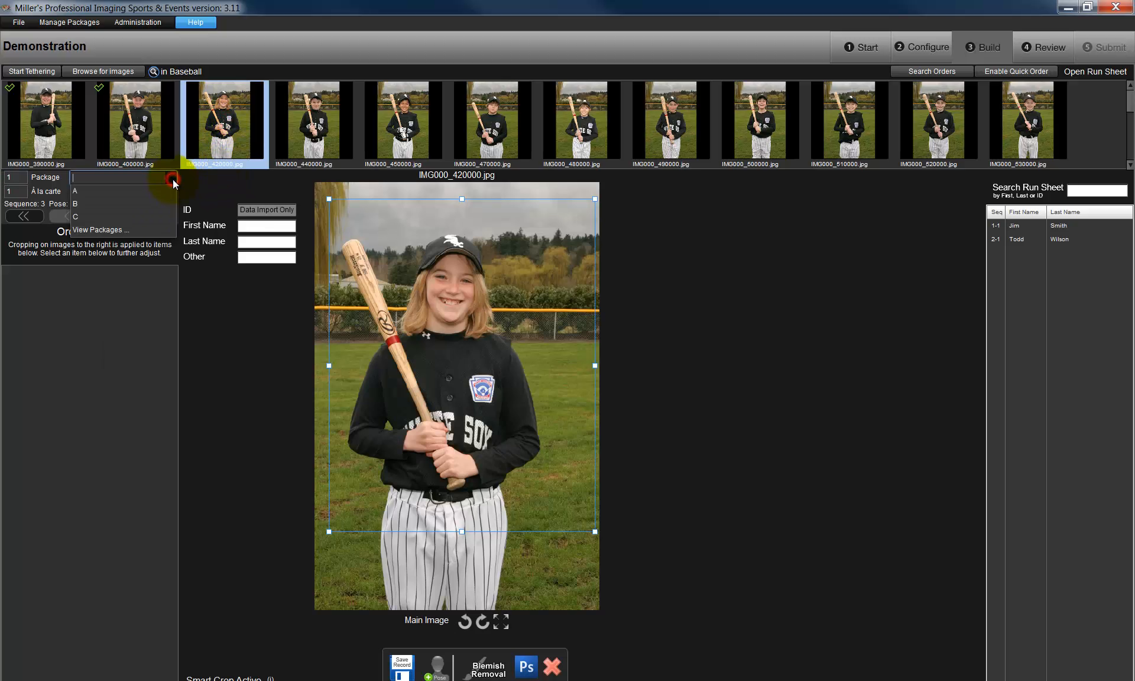
left_click(132, 192)
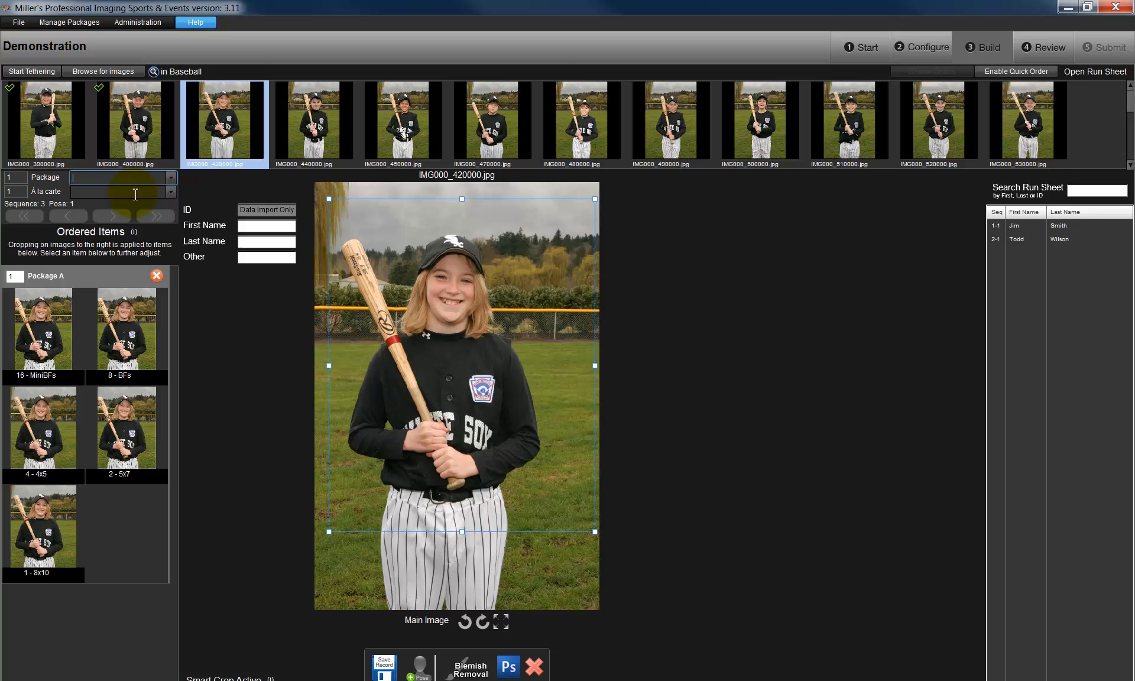
left_click(170, 176)
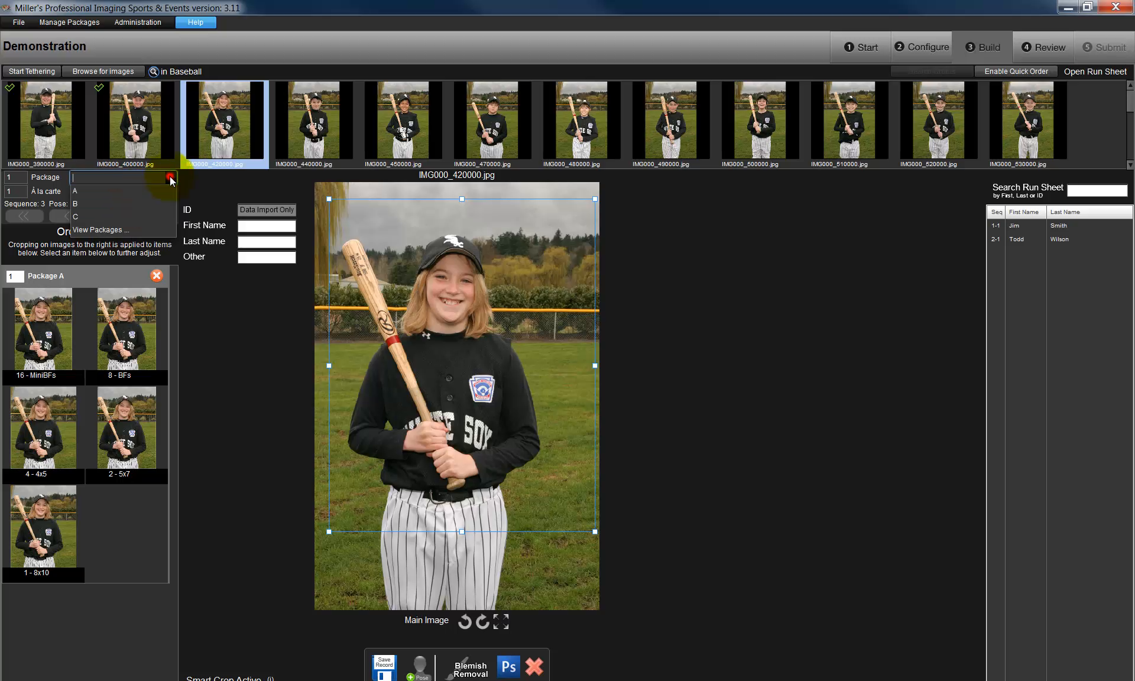
left_click(100, 215)
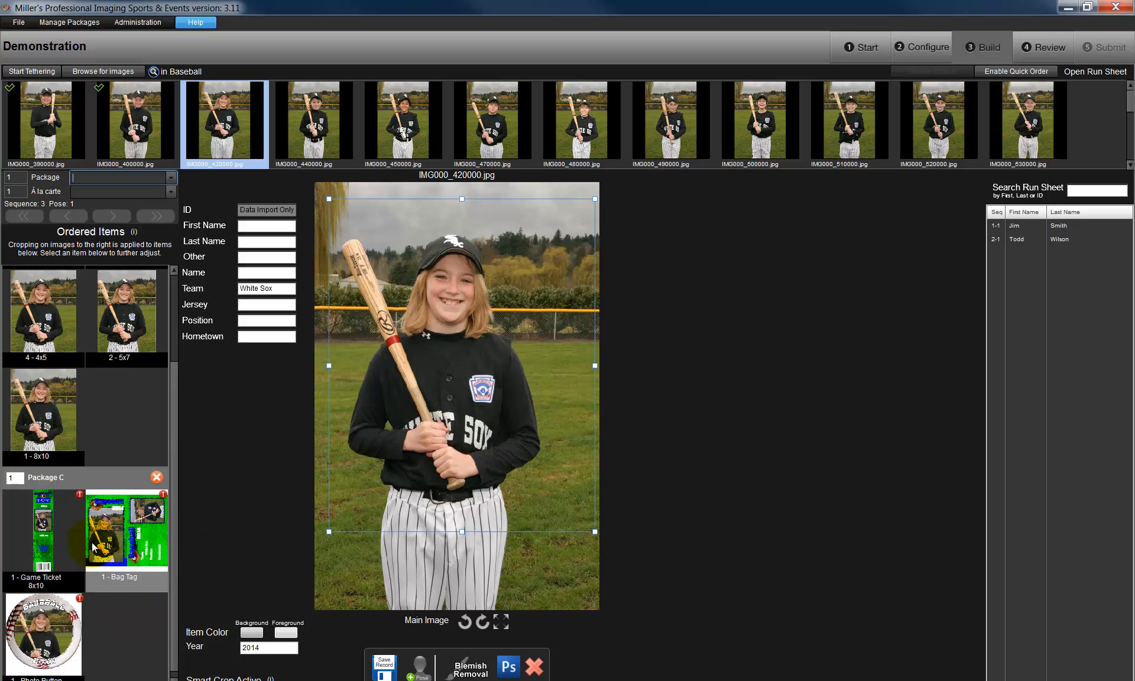
- Tighten the overall crop of IMG000_420000.jpg and center it on the player's upper body
left_click_drag(176, 418, 181, 293)
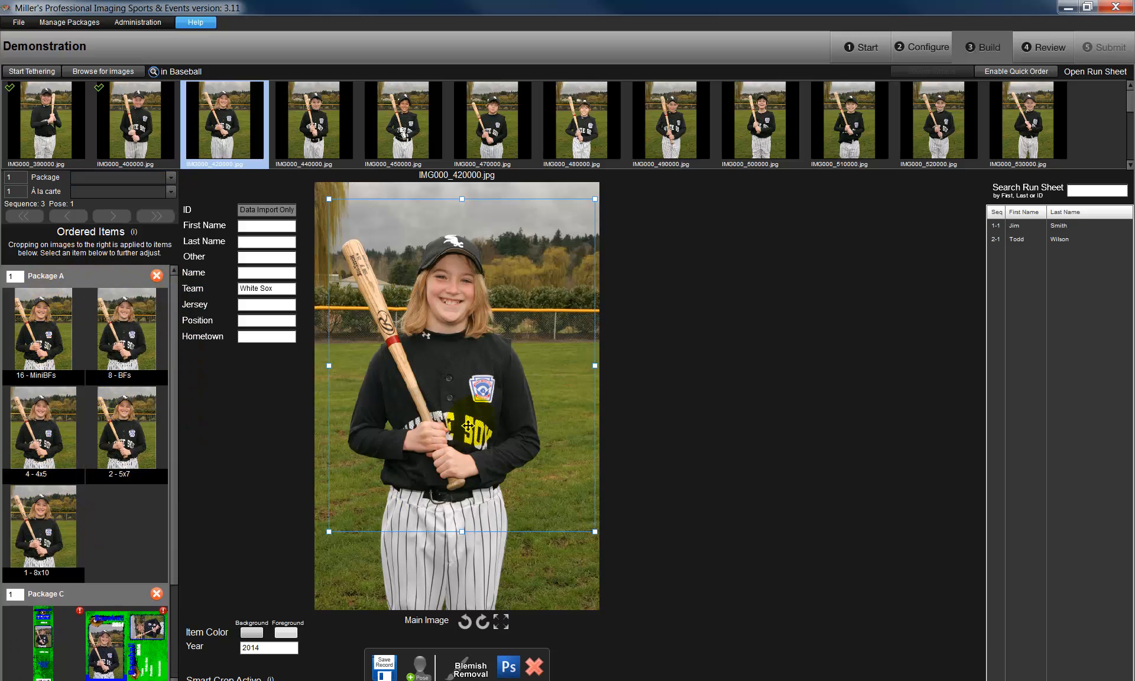
left_click_drag(475, 420, 461, 420)
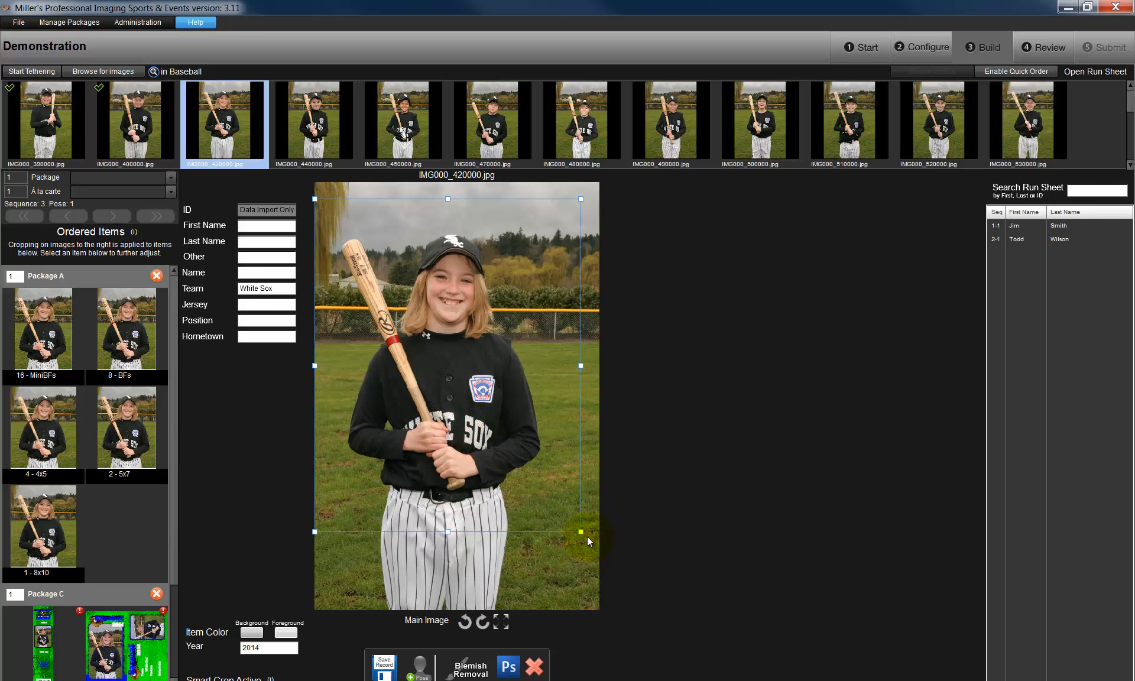
left_click_drag(581, 531, 546, 480)
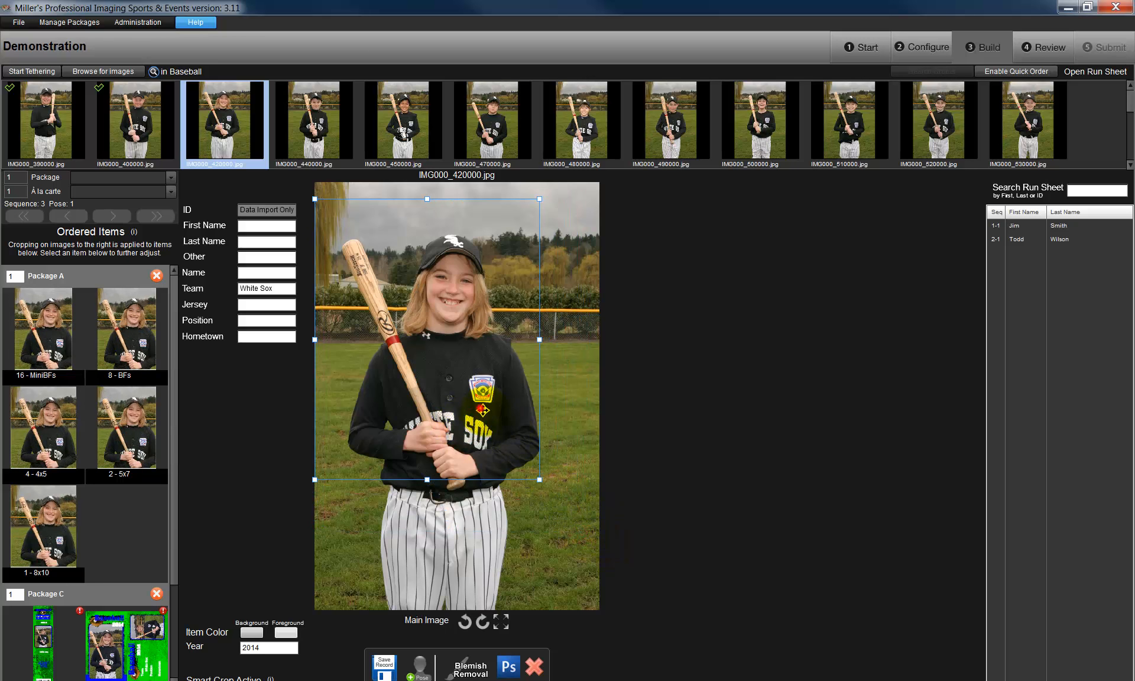
left_click_drag(483, 411, 501, 425)
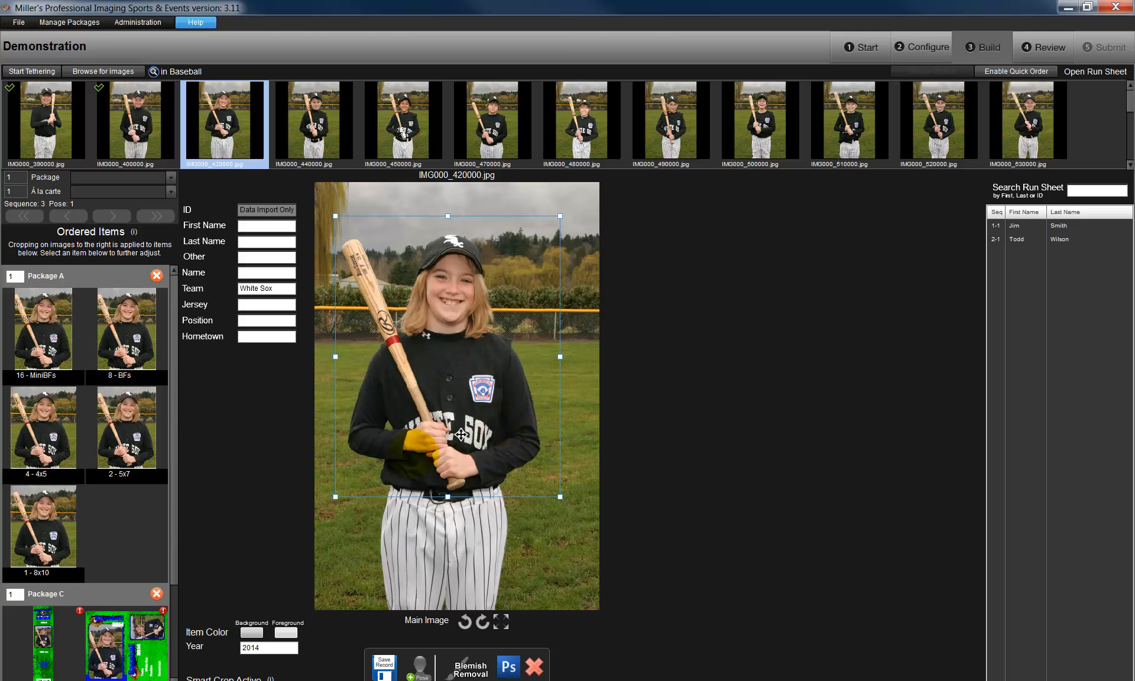
- Crop Package C's Bag Tag more tightly around the player and move the Photo Button's crop slightly up
left_click(112, 645)
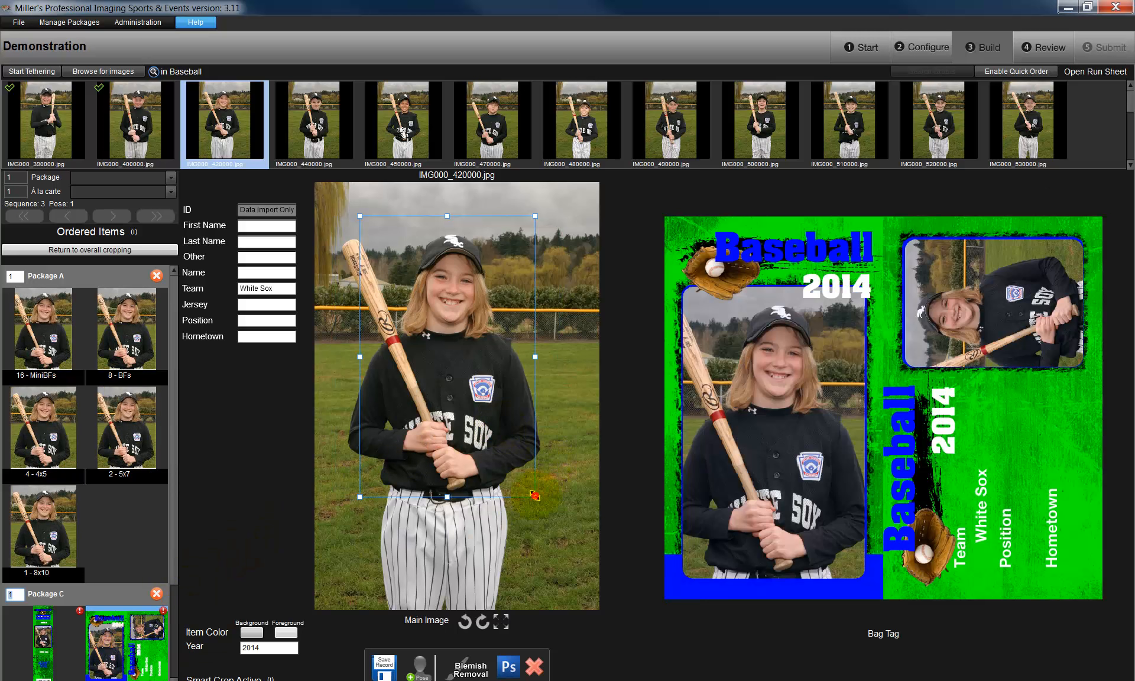
left_click_drag(535, 495, 522, 475)
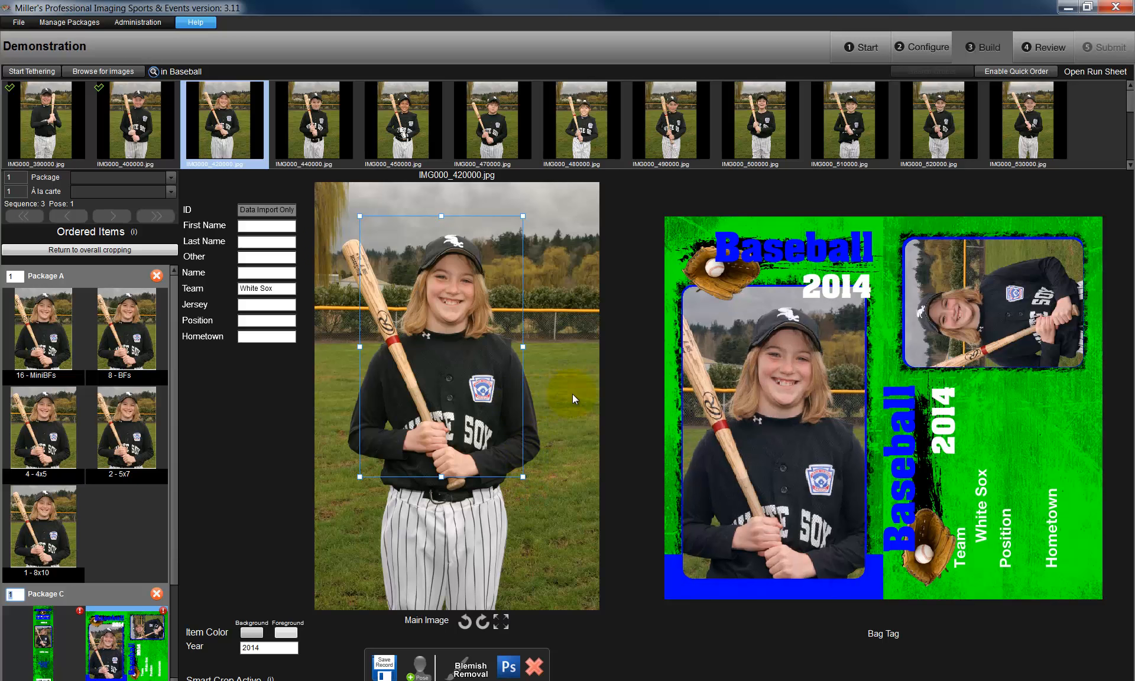
left_click(173, 530)
left_click(54, 618)
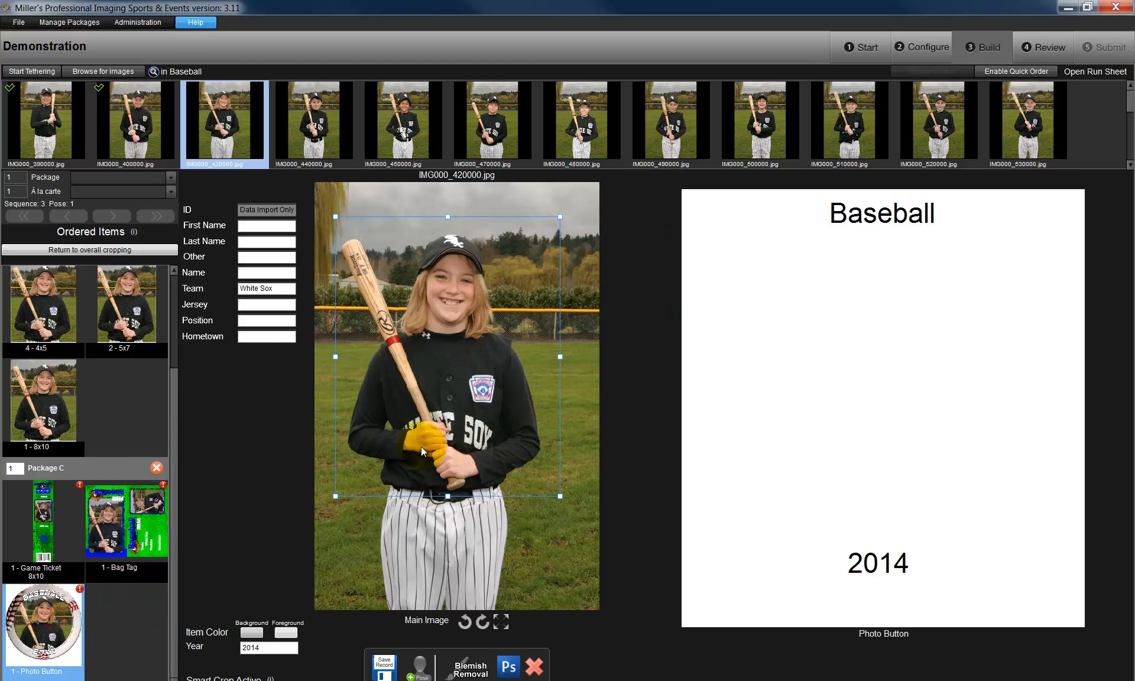
left_click_drag(483, 397, 482, 390)
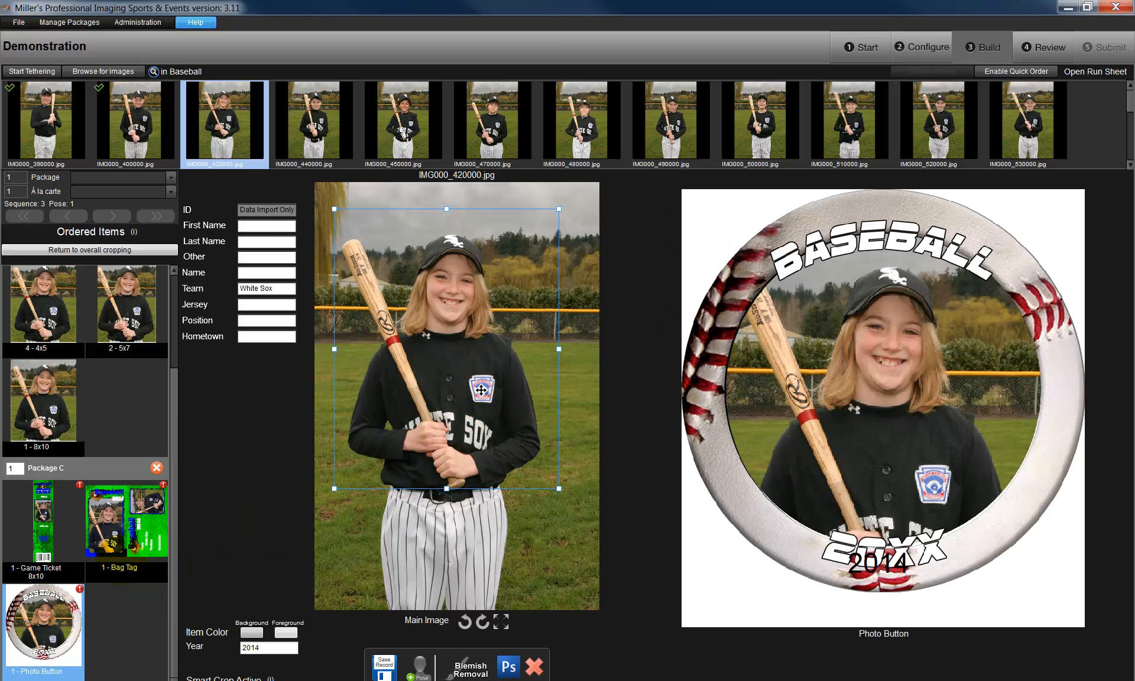
- Shift the crop of the Game Ticket 8x10 in Package C slightly to the left
left_click(41, 525)
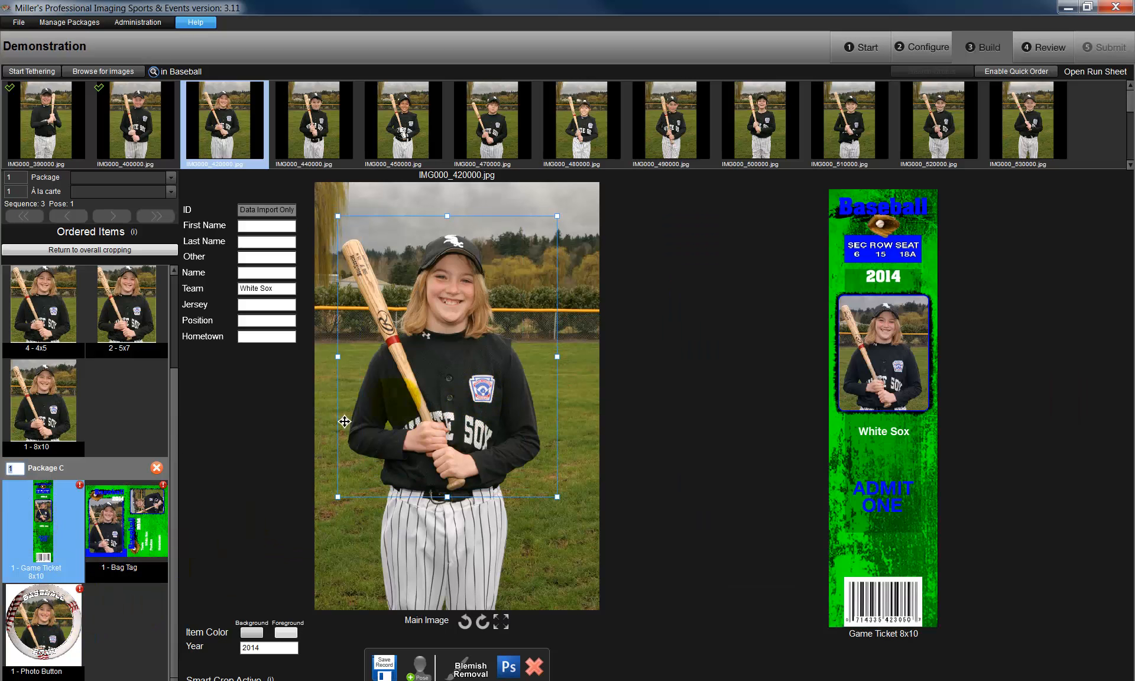
left_click_drag(429, 391, 423, 391)
- Fill in the player's first and last name, White Sox as Other, jersey #13, position Short Stop and hometown Anywhere, MO, and save the record
left_click(266, 227)
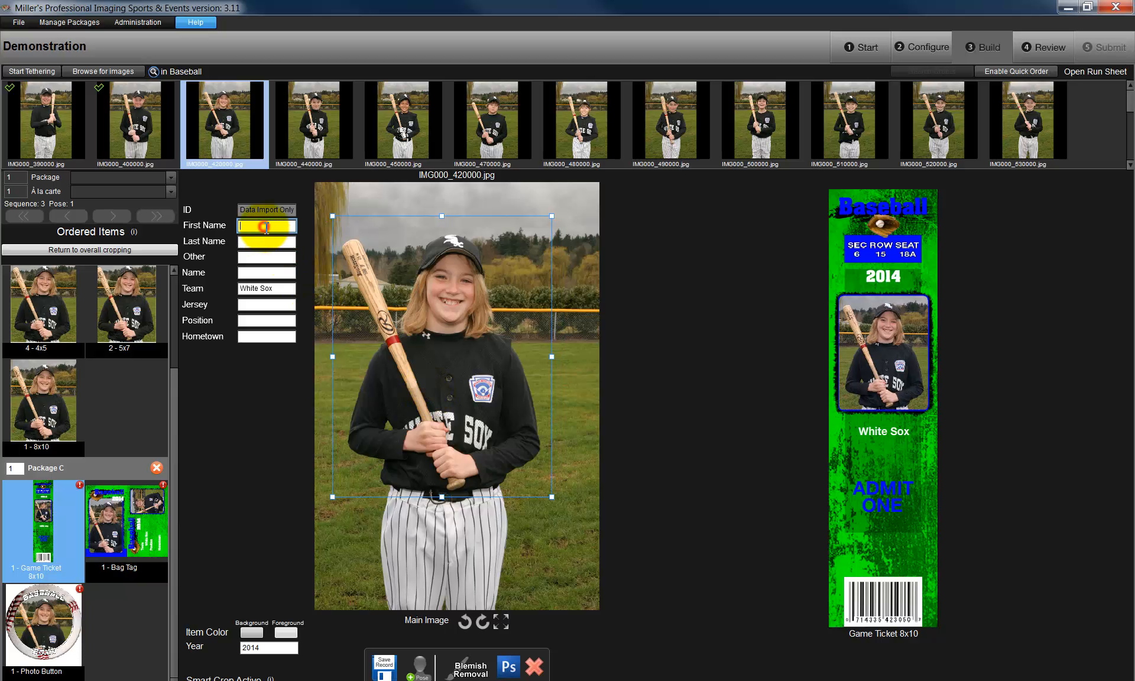
type("Jeff")
key("Tab")
type("Jones")
key("Tab")
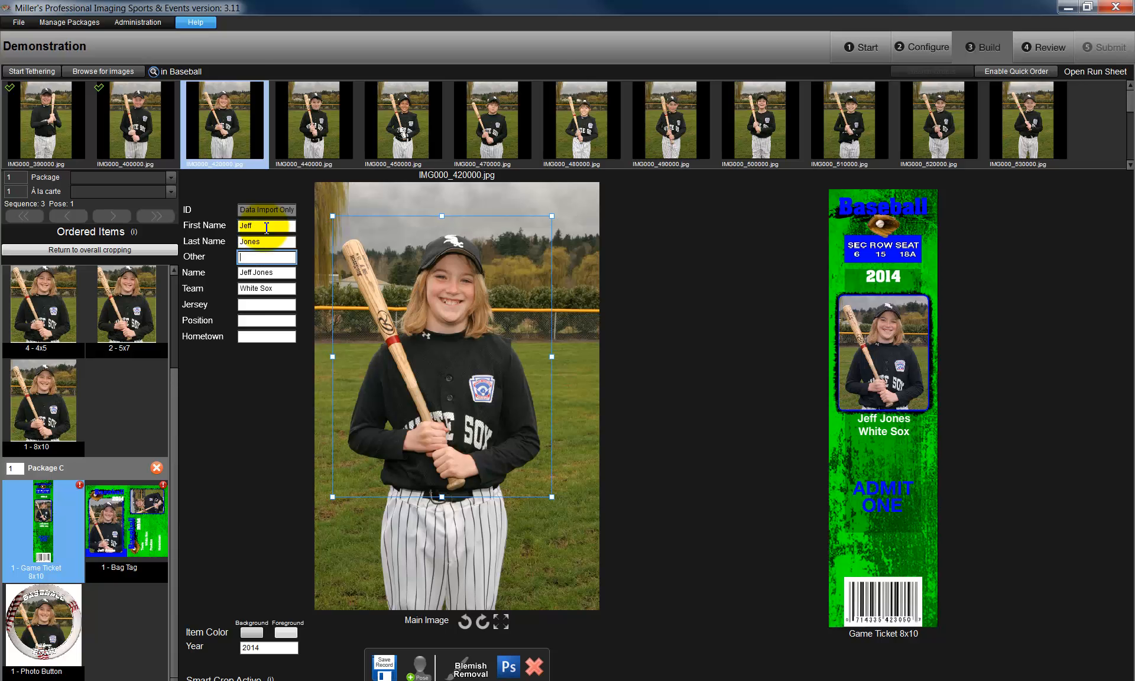
type("White")
type("Sox")
key("Tab")
type("#13")
key("Tab")
type("Short Stop")
key("Tab")
type("Anywhere, MO")
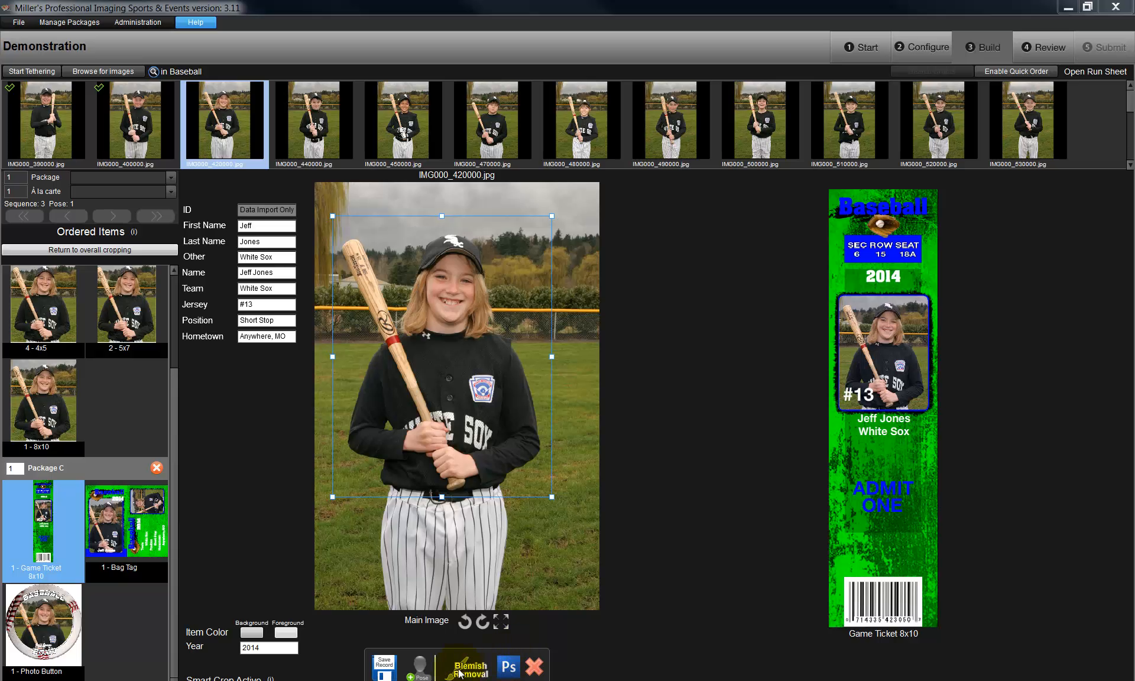
left_click(384, 665)
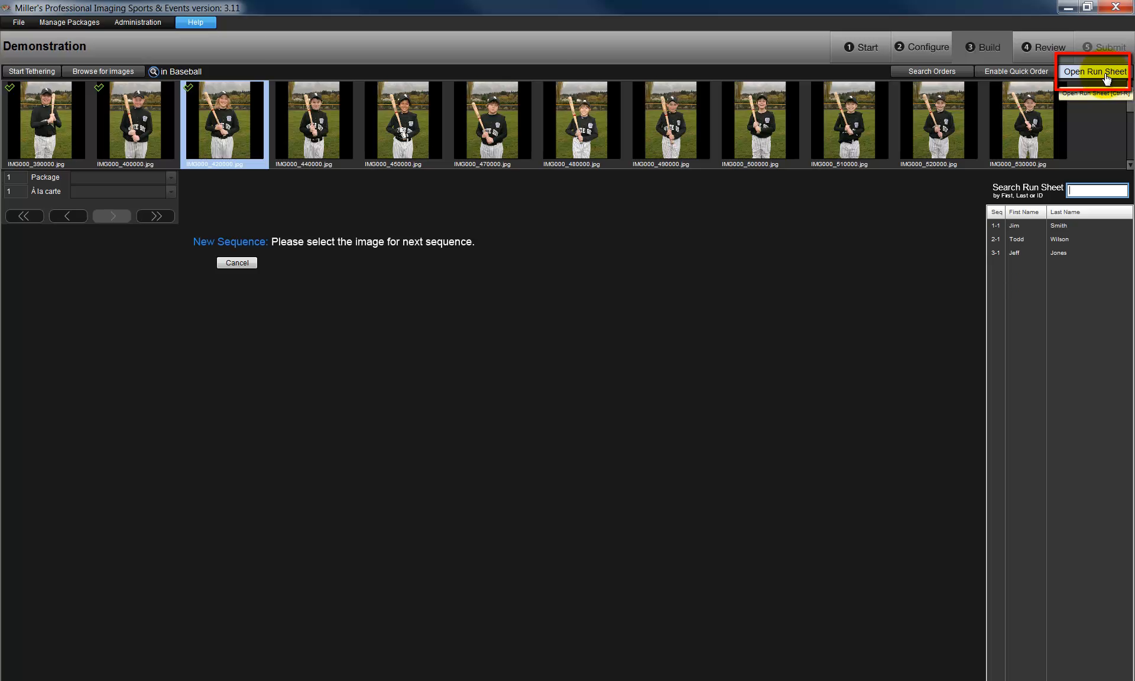
- Review the saved records in the full run sheet and reopen the sequence 3 record from it
left_click(1106, 79)
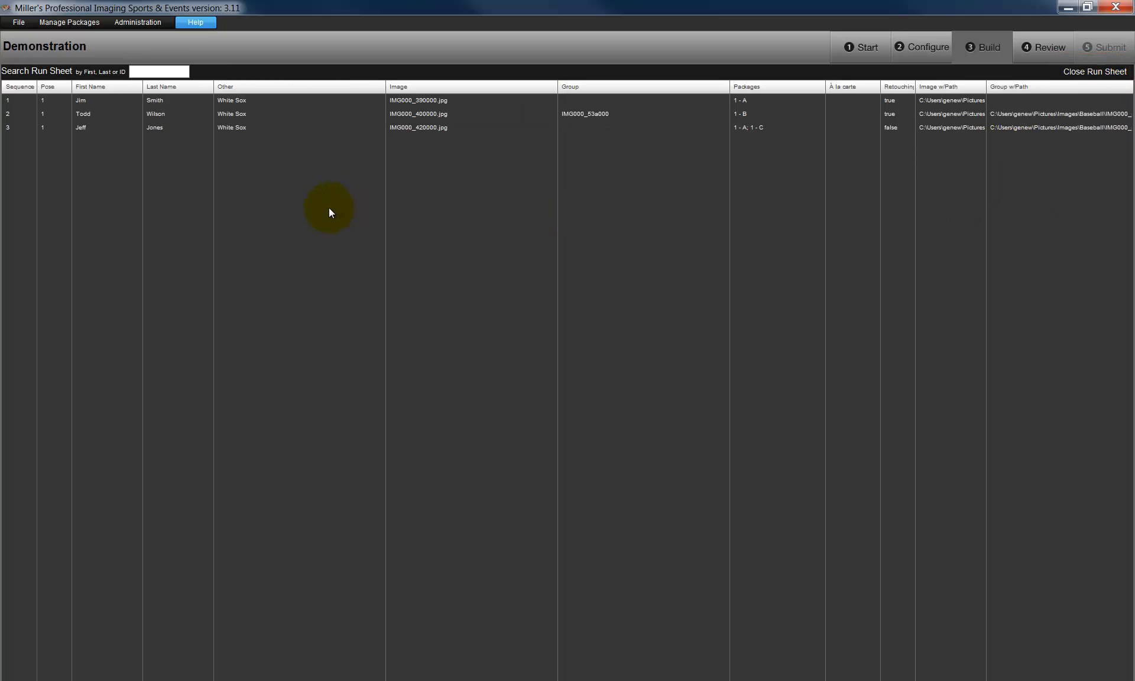
left_click(235, 102)
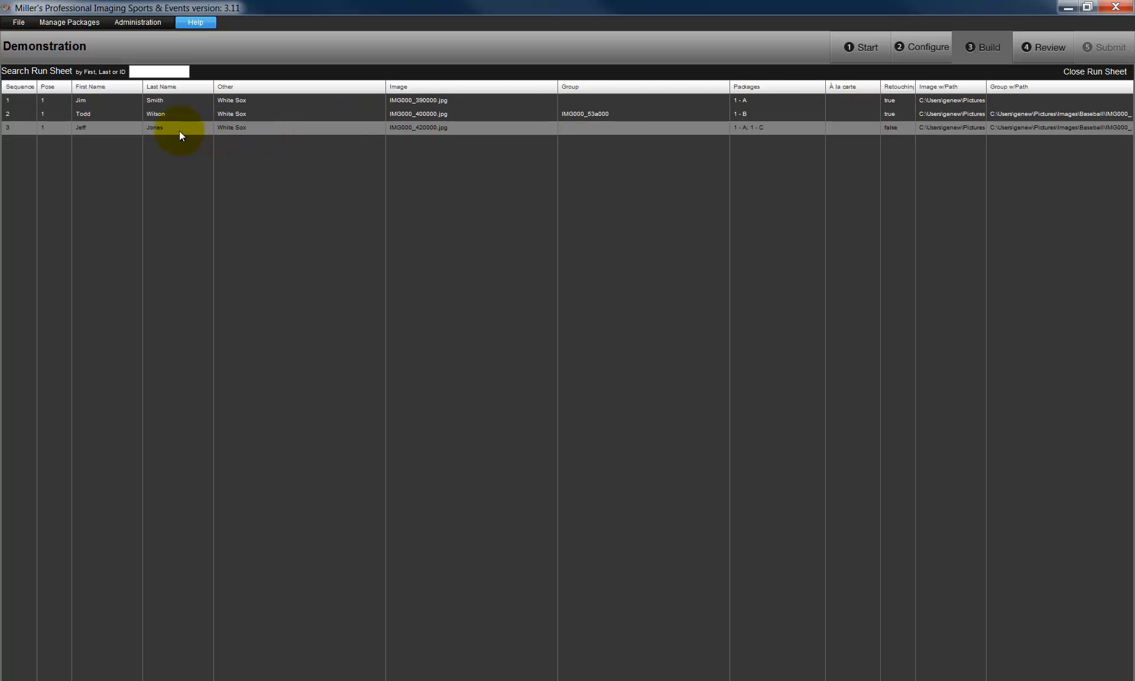
double_click(894, 129)
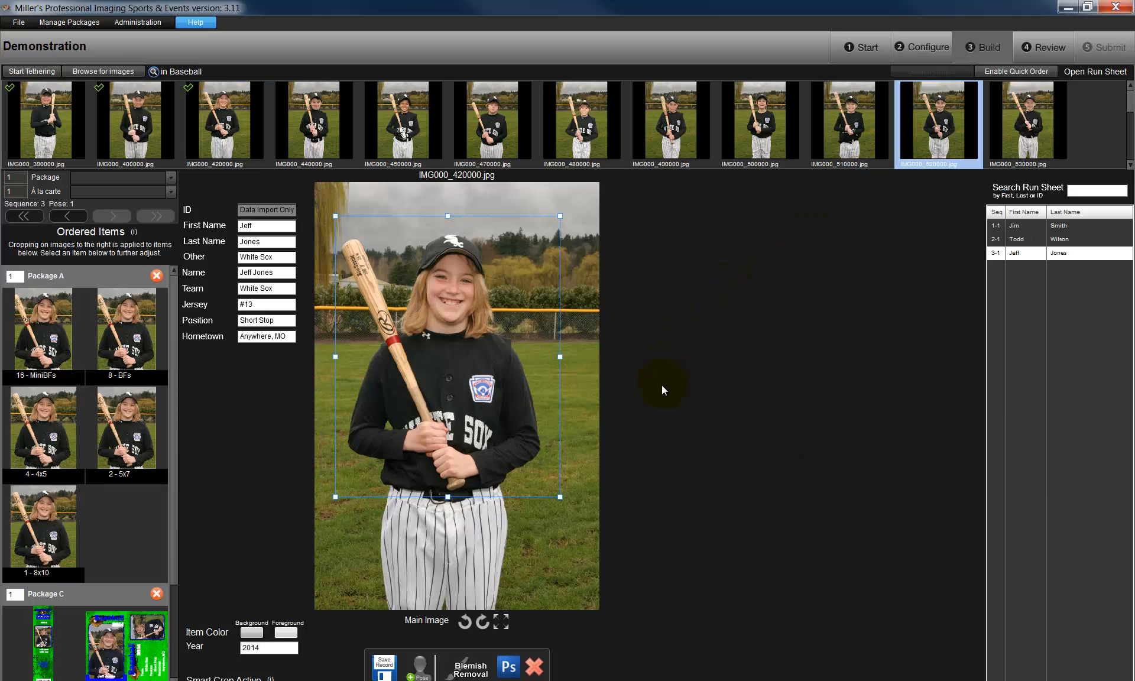
- Order blemish removal for the sequence 3 image and save the record again
left_click(464, 668)
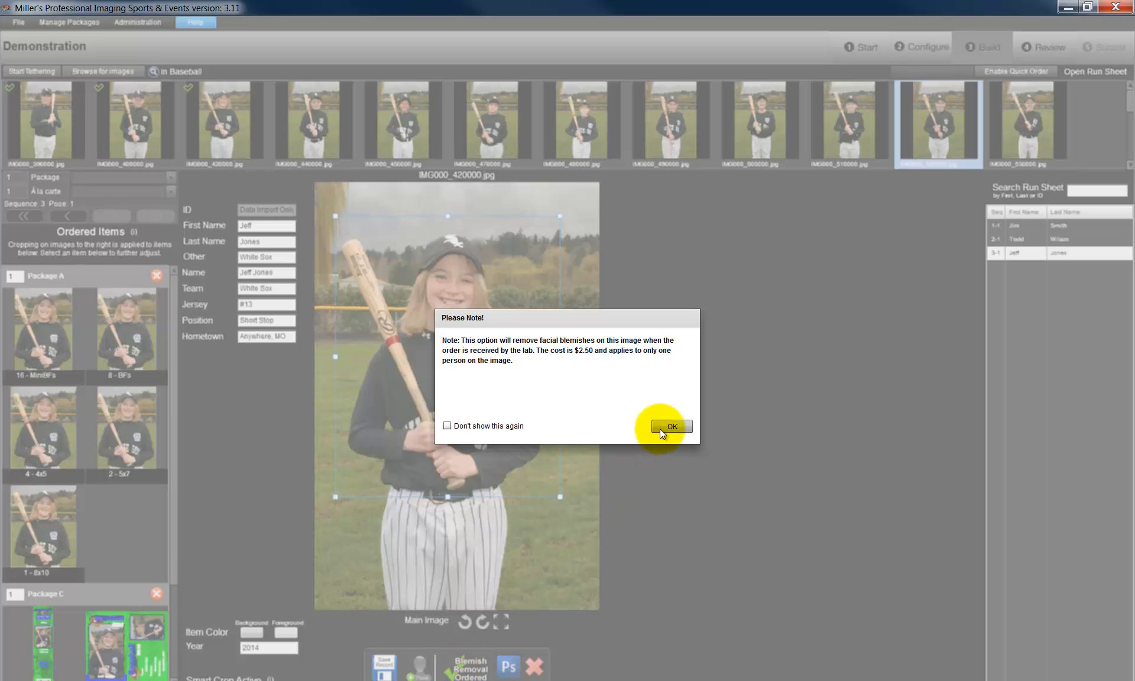
left_click(671, 426)
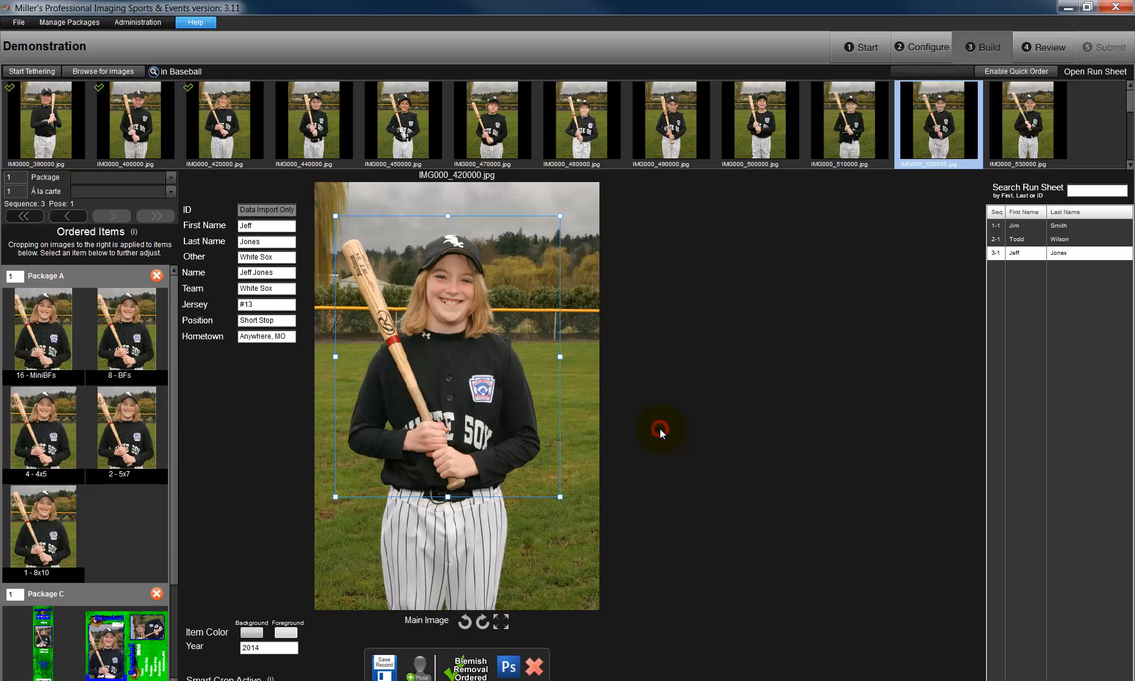
left_click(384, 665)
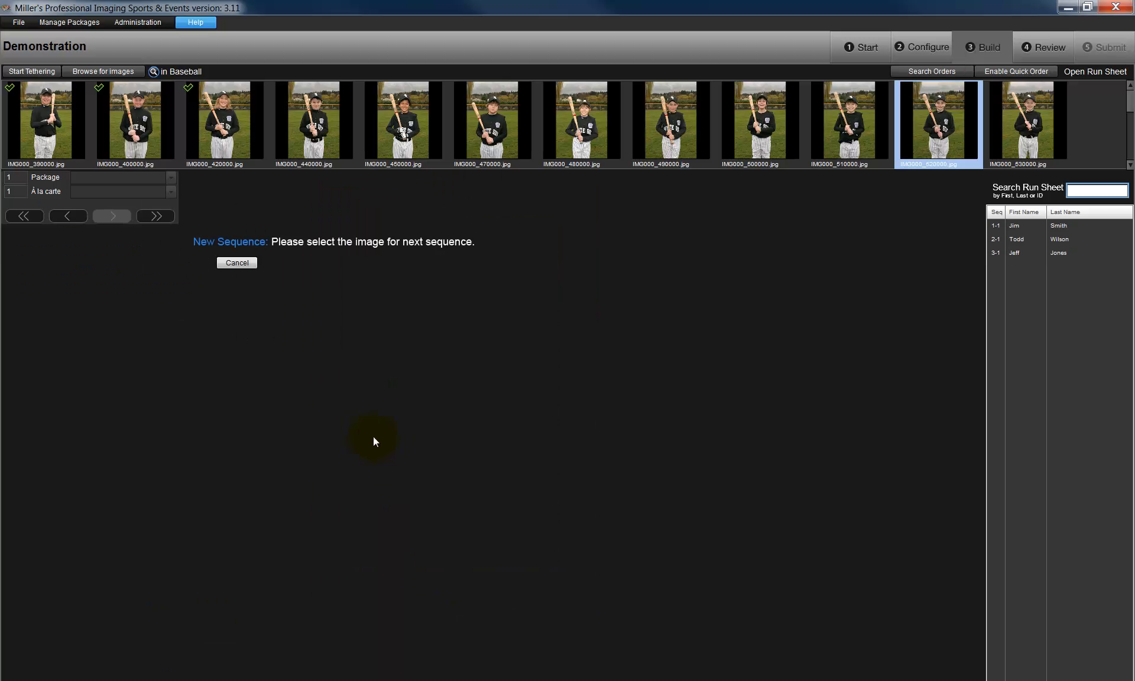
- Start the next sequence with IMG000_440000.jpg and add Package A to it
left_click(313, 121)
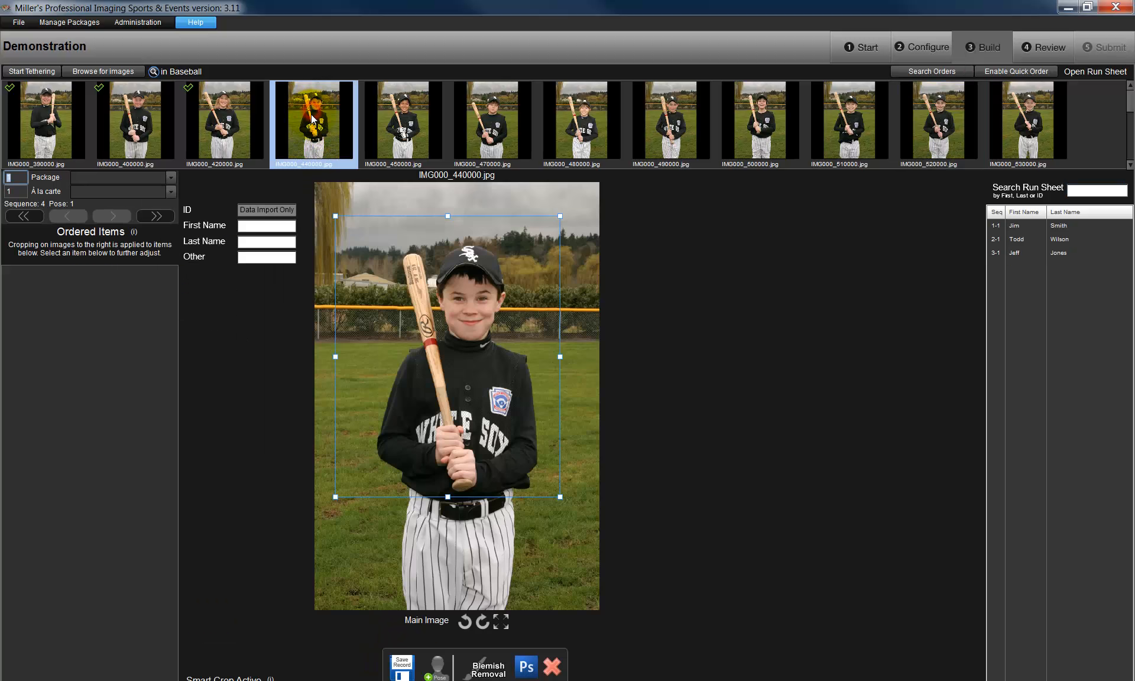
left_click(171, 179)
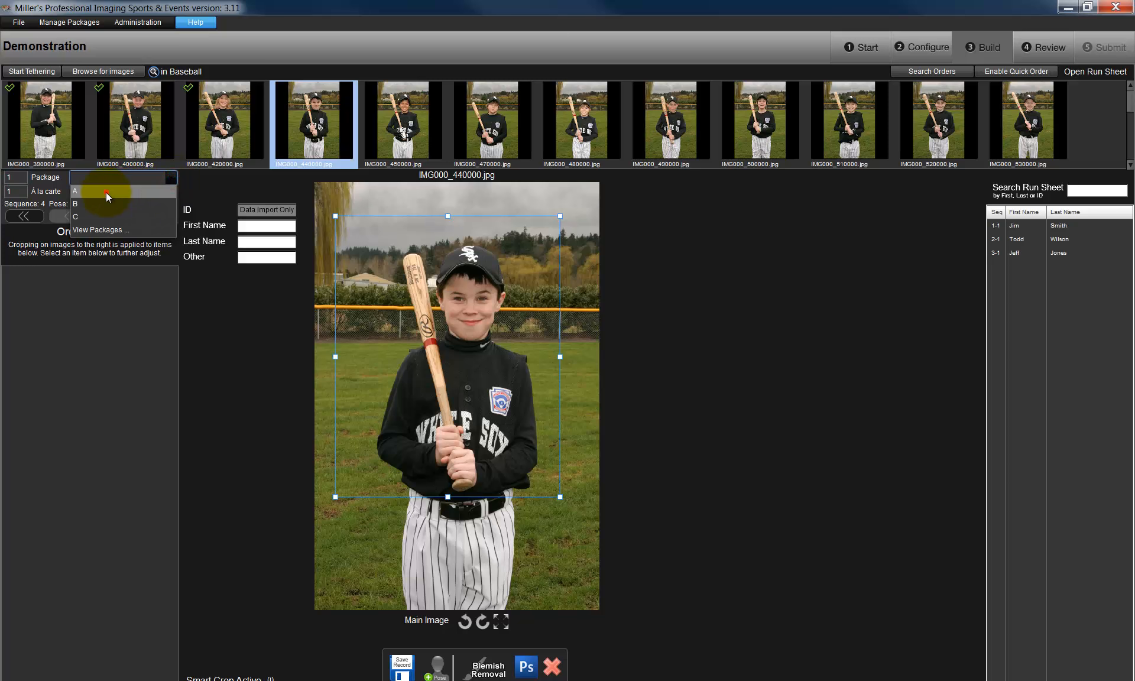
left_click(105, 192)
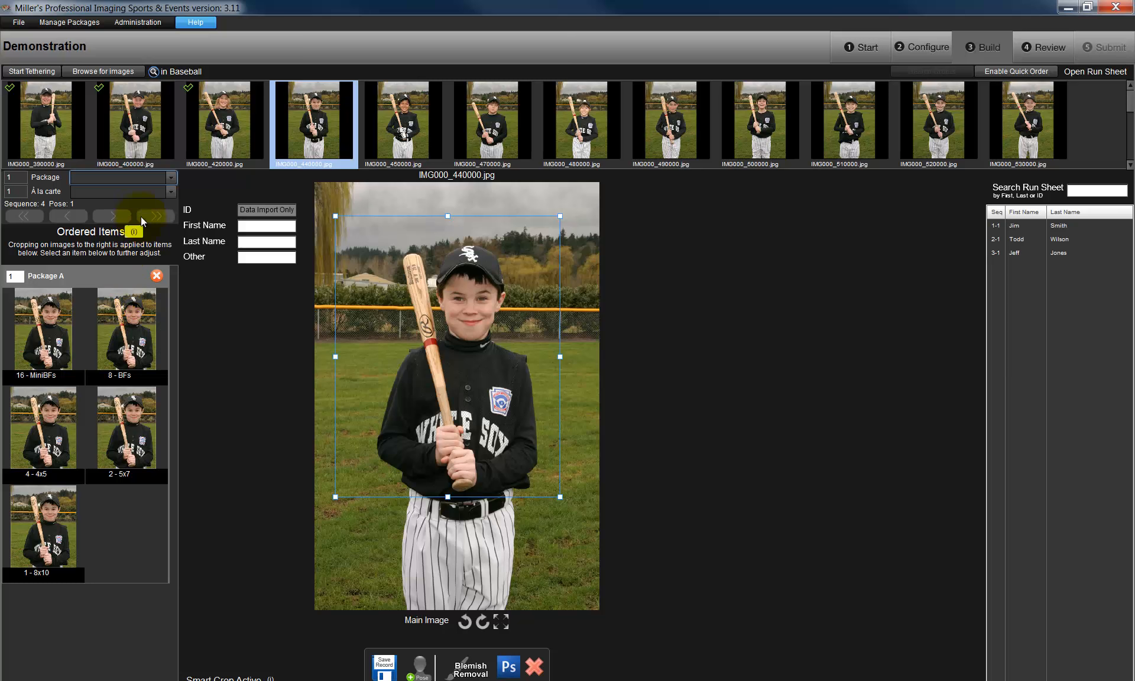
- Create an à la carte list offering MiniBFs, BFs, 3.5x5, 4x5, MiniPac, 5x7, 8x10 and 16x20 as standard items
left_click(172, 190)
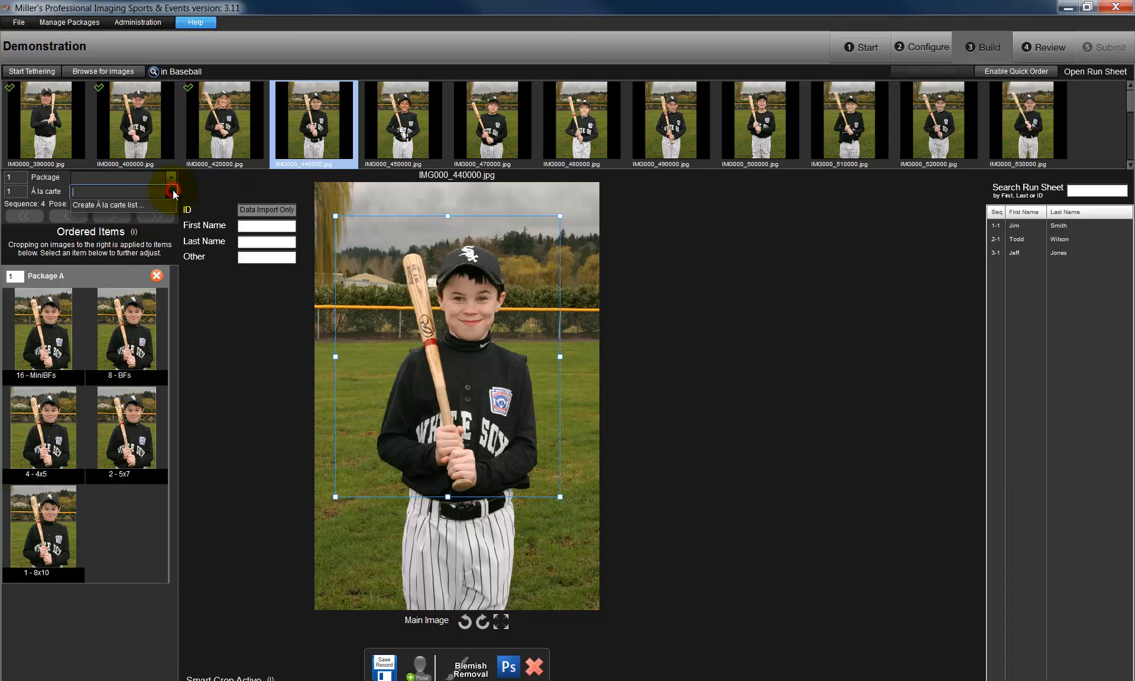
left_click(134, 204)
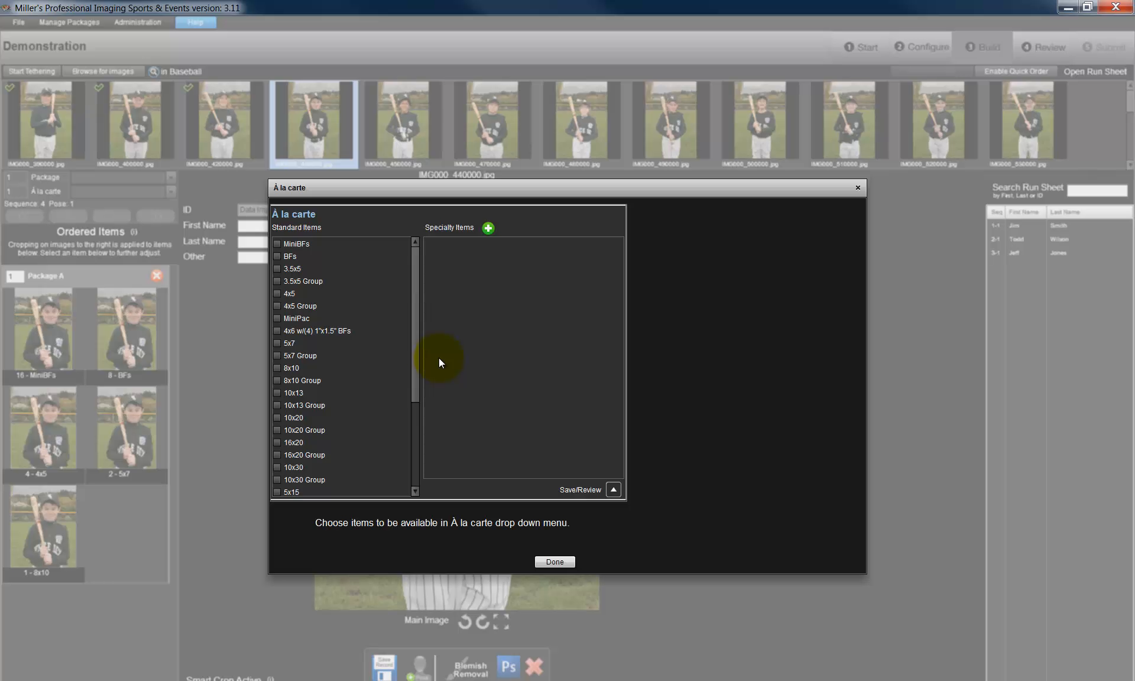
left_click(281, 344)
left_click(277, 368)
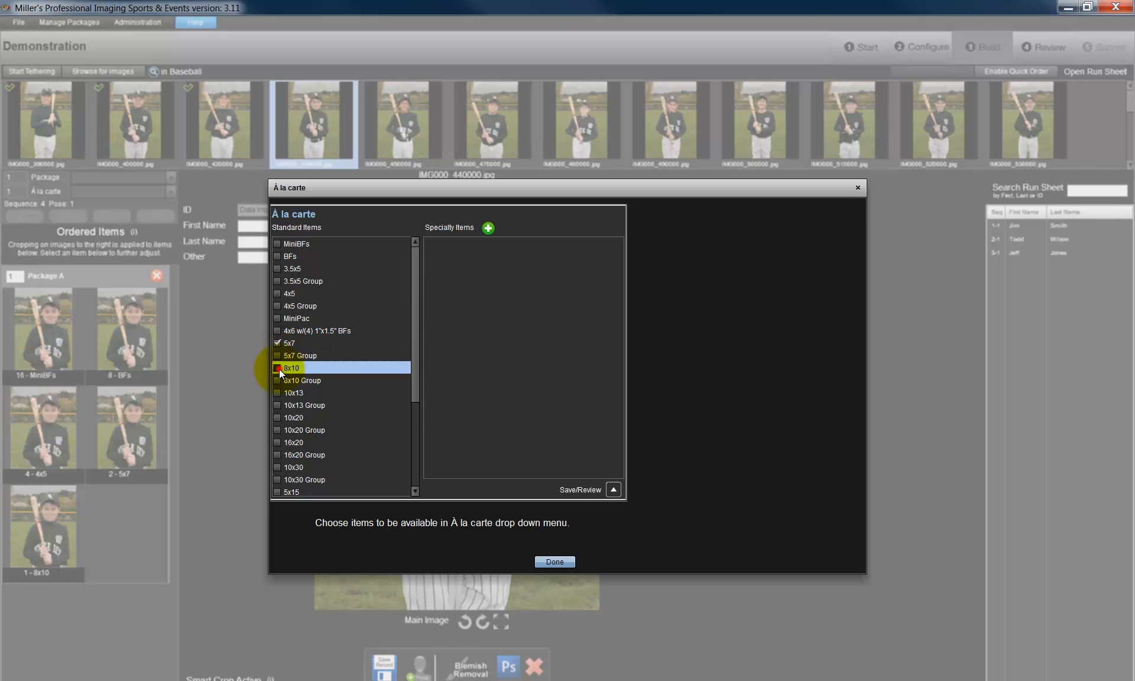
left_click(276, 318)
left_click(277, 293)
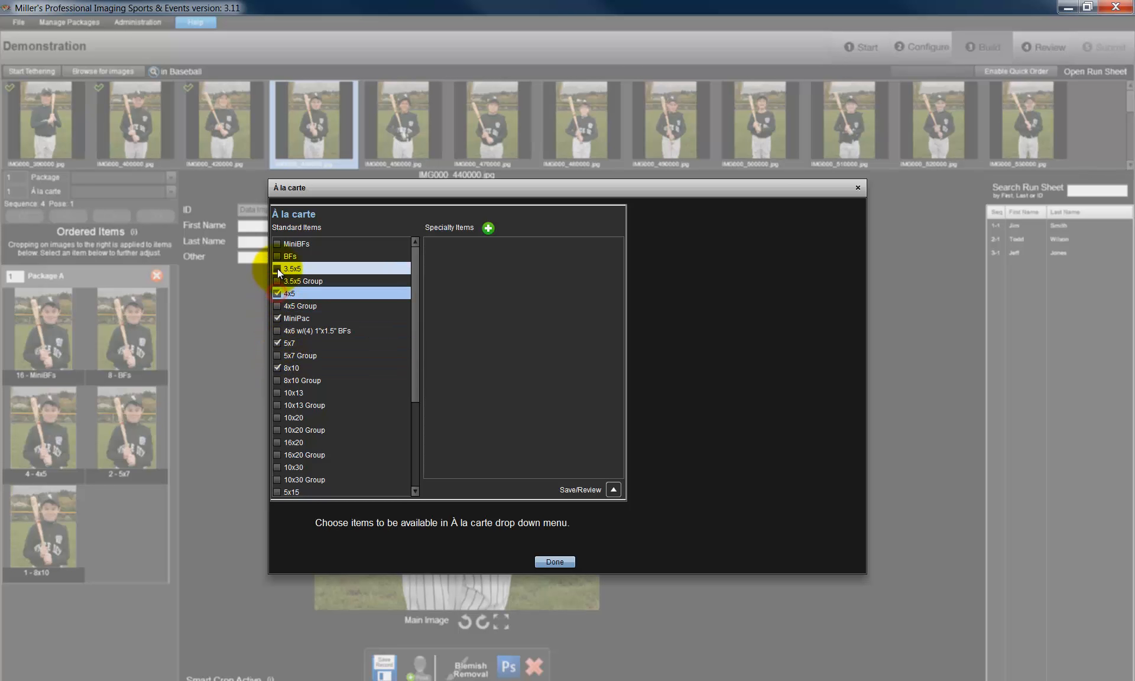
left_click(278, 268)
left_click(278, 256)
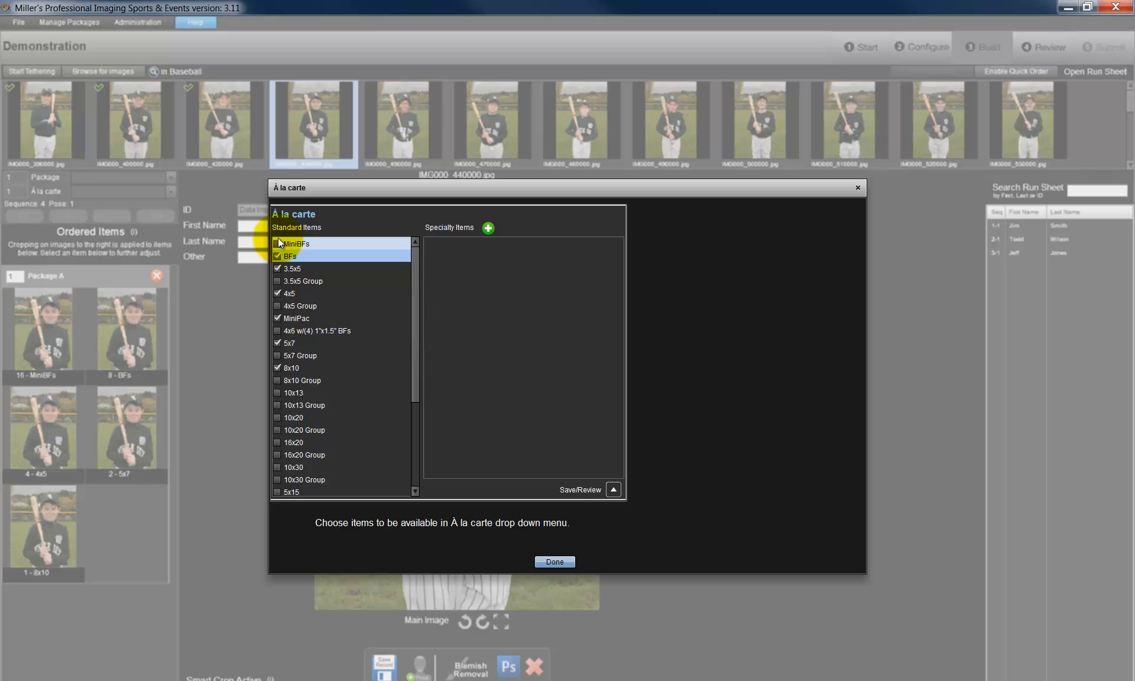
left_click(278, 241)
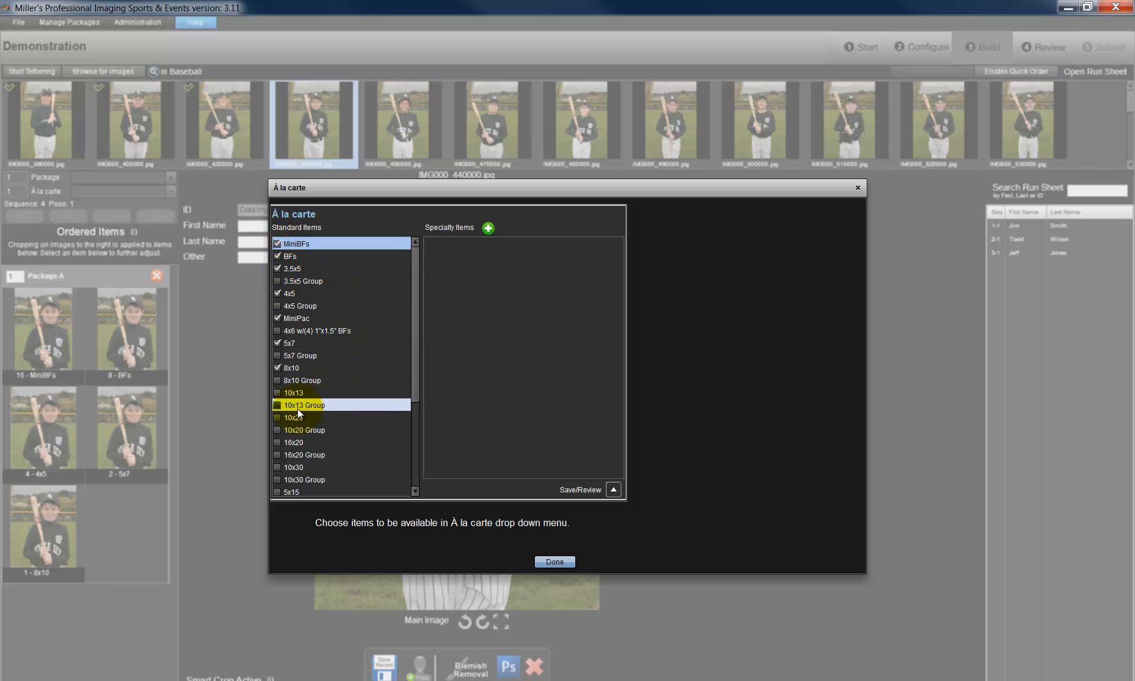
left_click(276, 442)
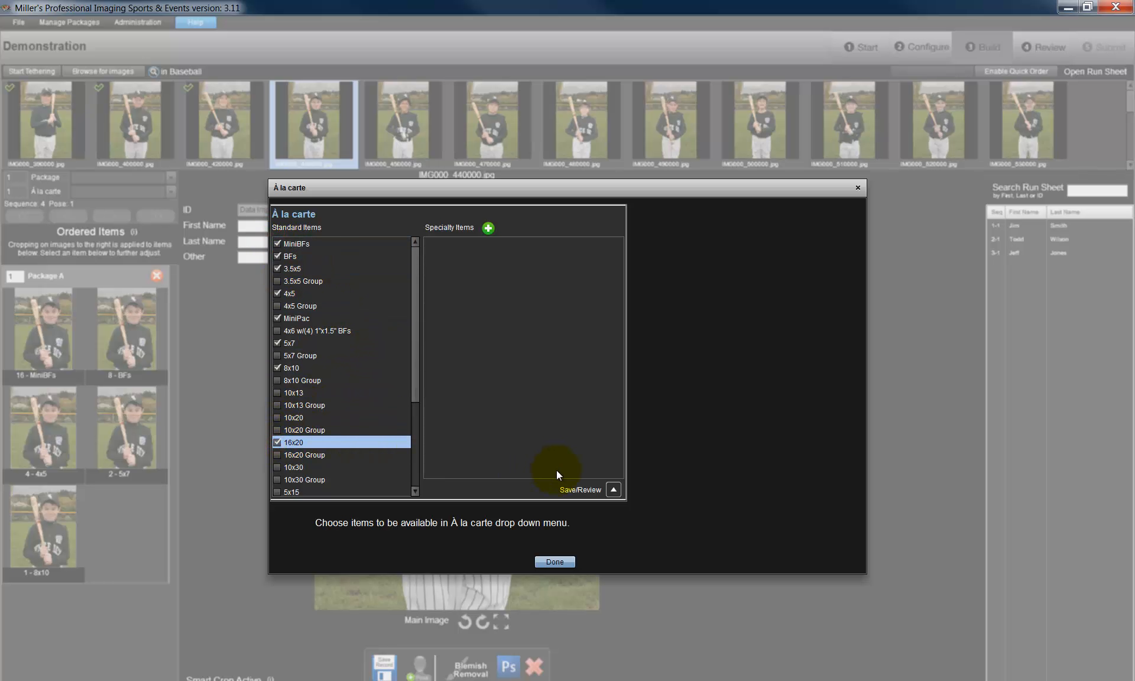
left_click(560, 561)
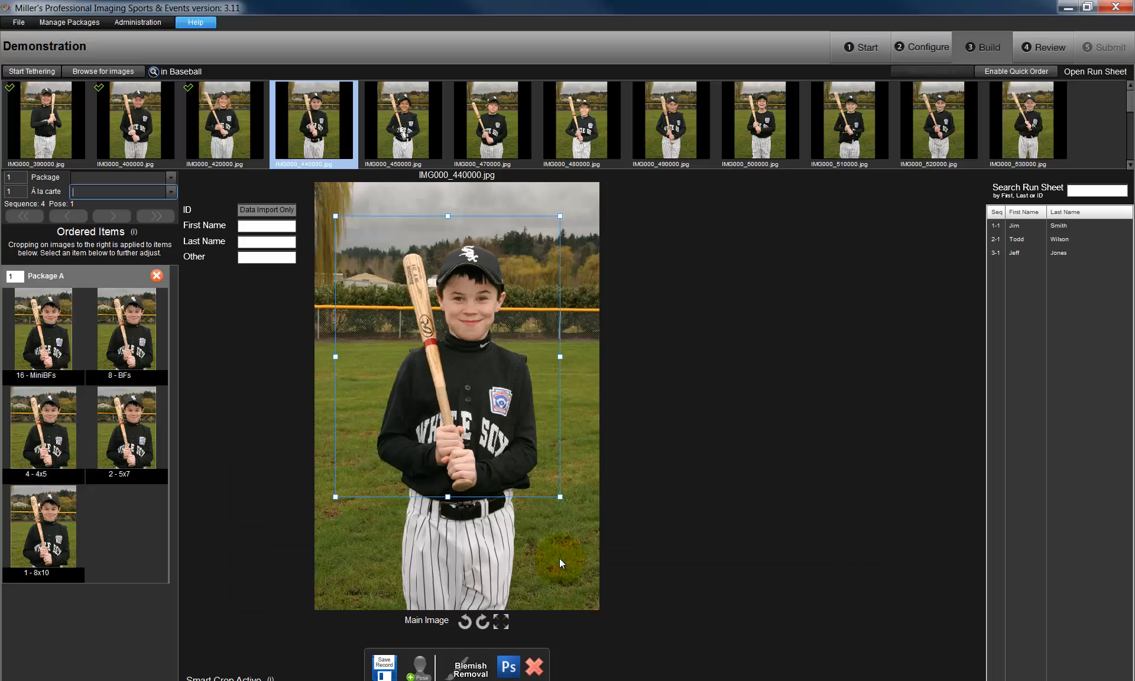
- Add one à la carte 5x7 to the IMG000_440000.jpg order and shift the main image's crop slightly to the right
left_click(171, 191)
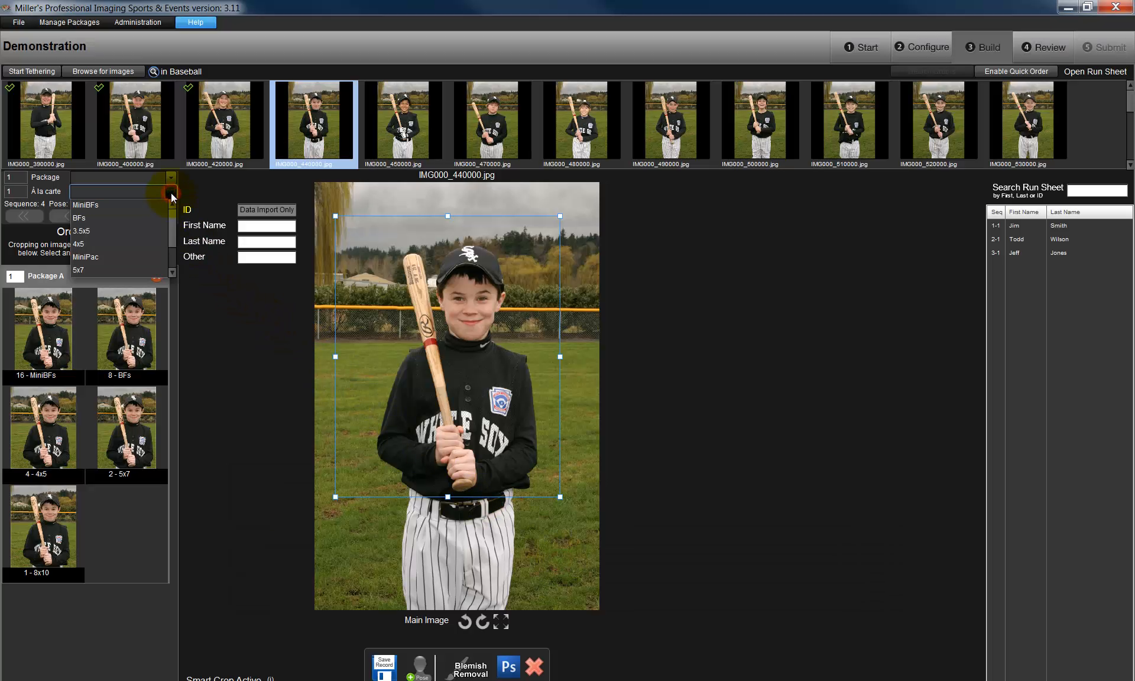
left_click(98, 269)
left_click(40, 663)
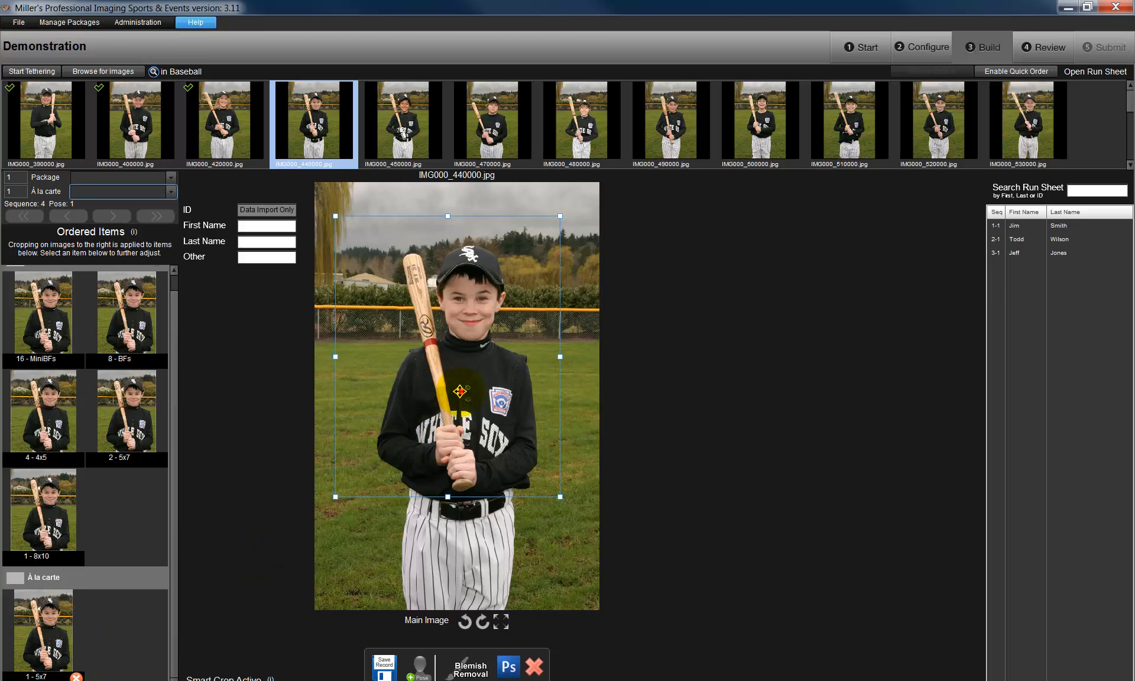
left_click_drag(461, 391, 473, 392)
- Fill in the player's first and last name with White Sox as Other, save the record and proceed to the Review stage
left_click(259, 227)
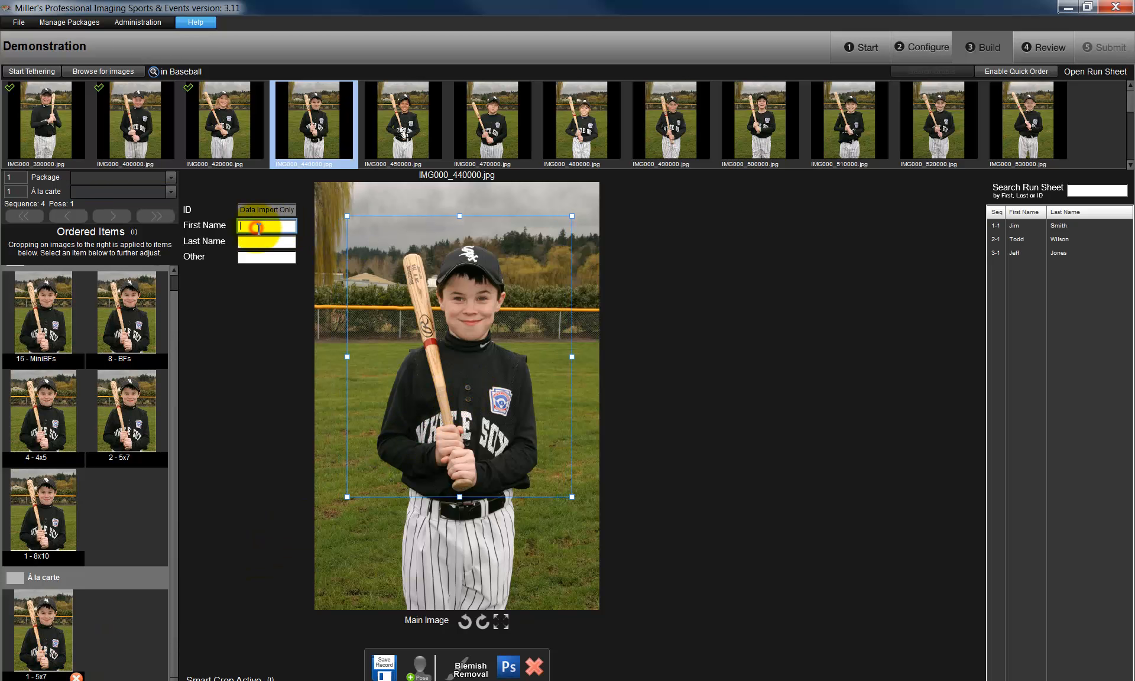
type("Tim")
key("Tab")
type("Thompson")
key("Tab")
type("White Sox")
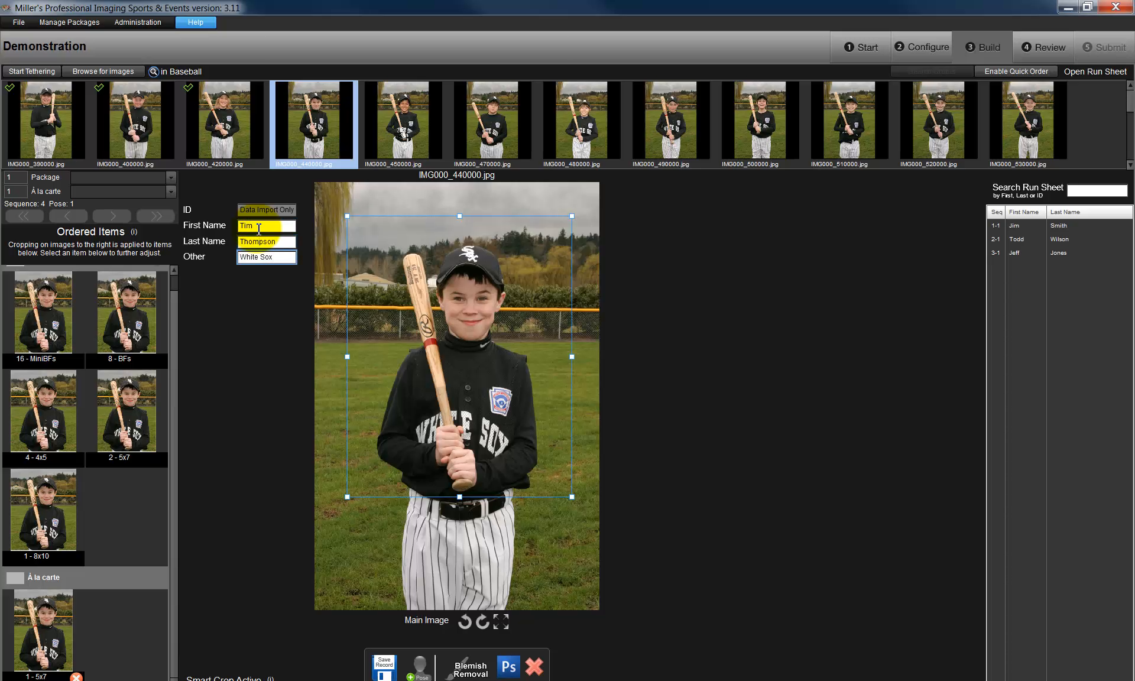
left_click(393, 665)
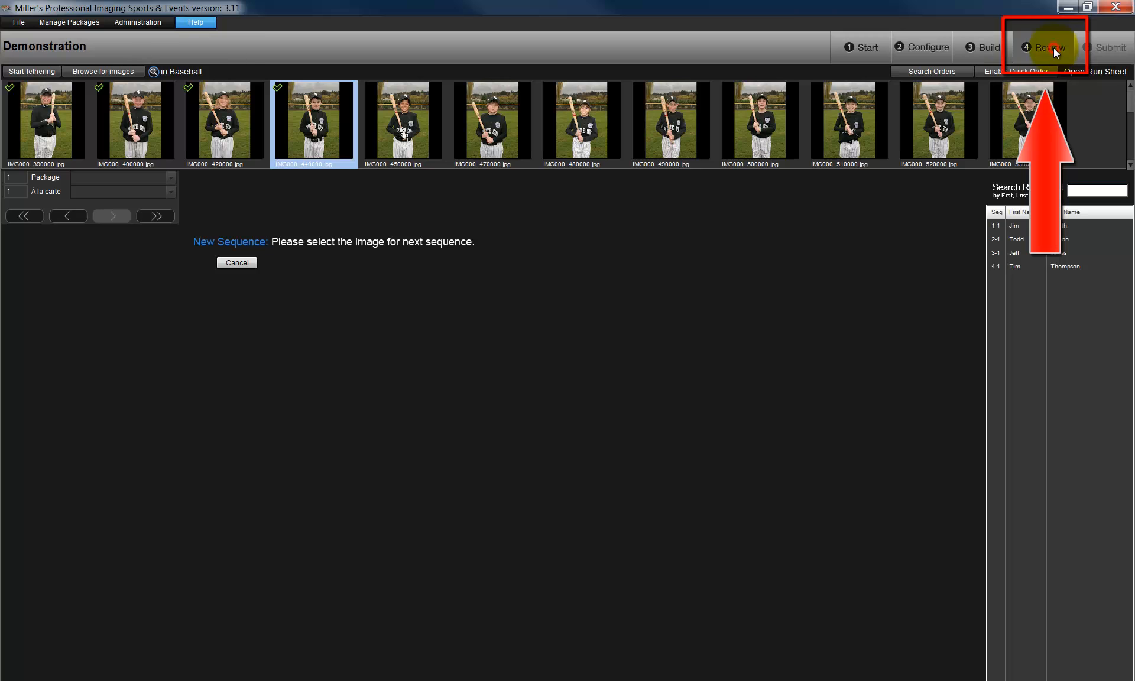
left_click(1053, 48)
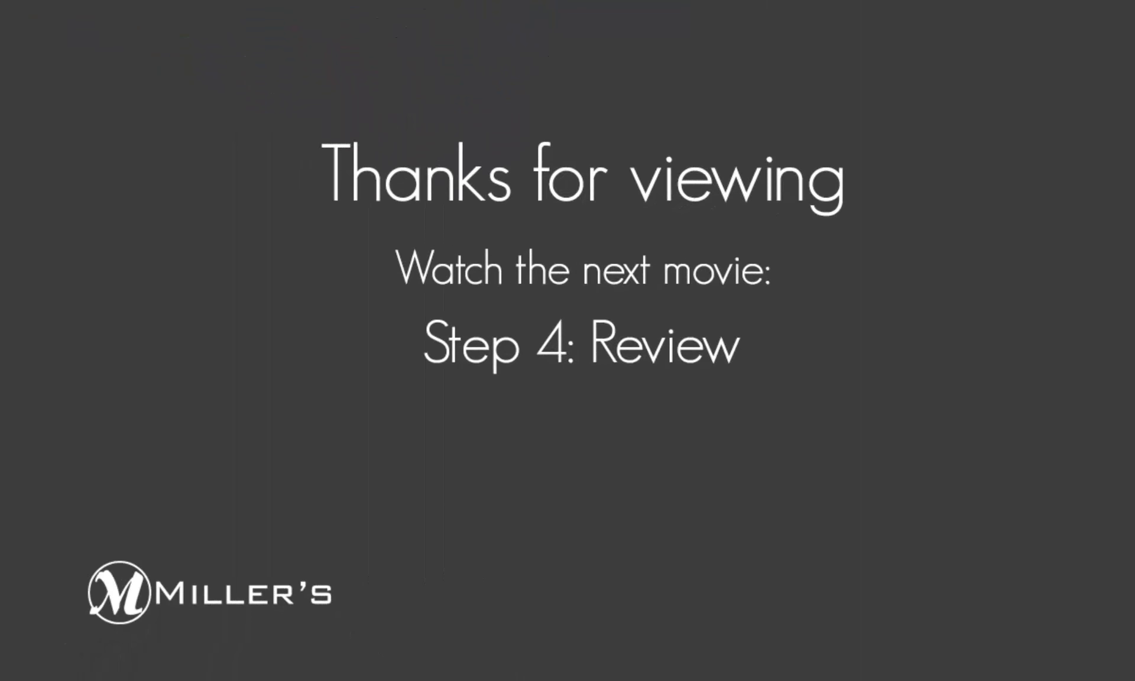